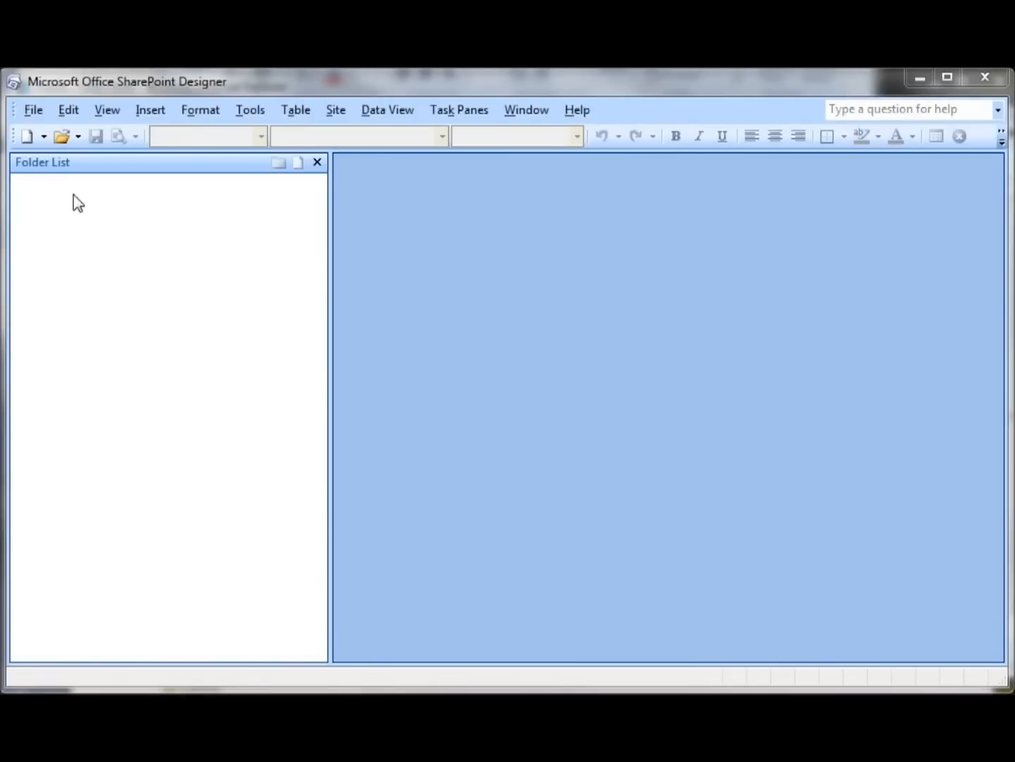
pyautogui.click(34, 111)
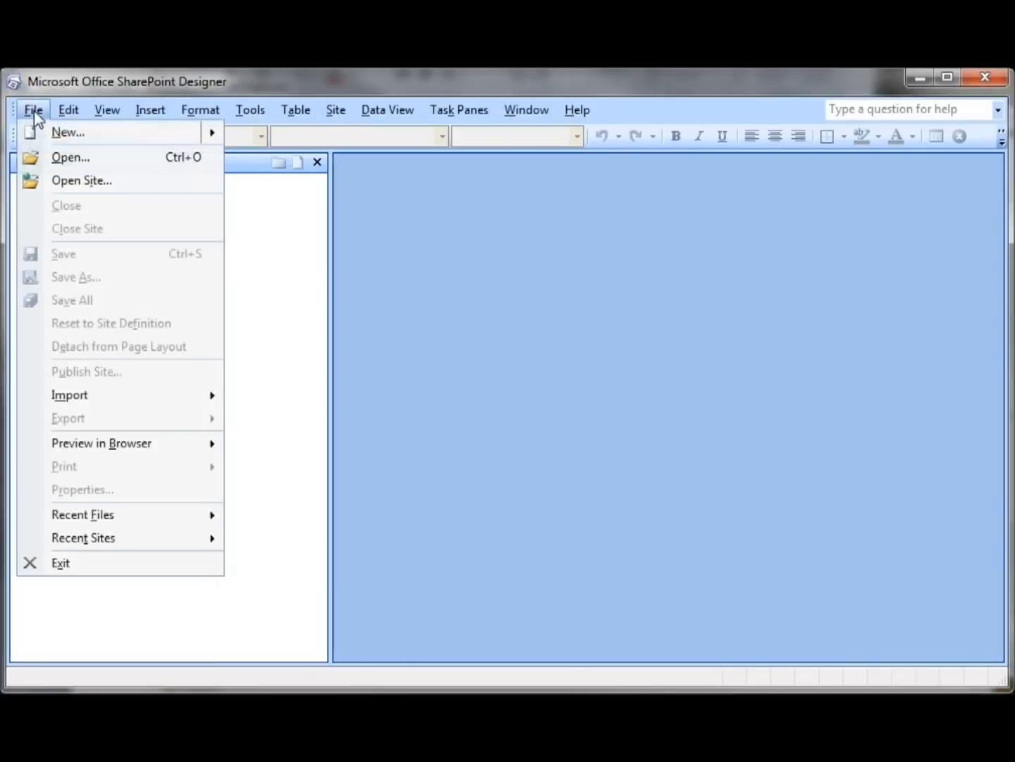
pyautogui.click(65, 180)
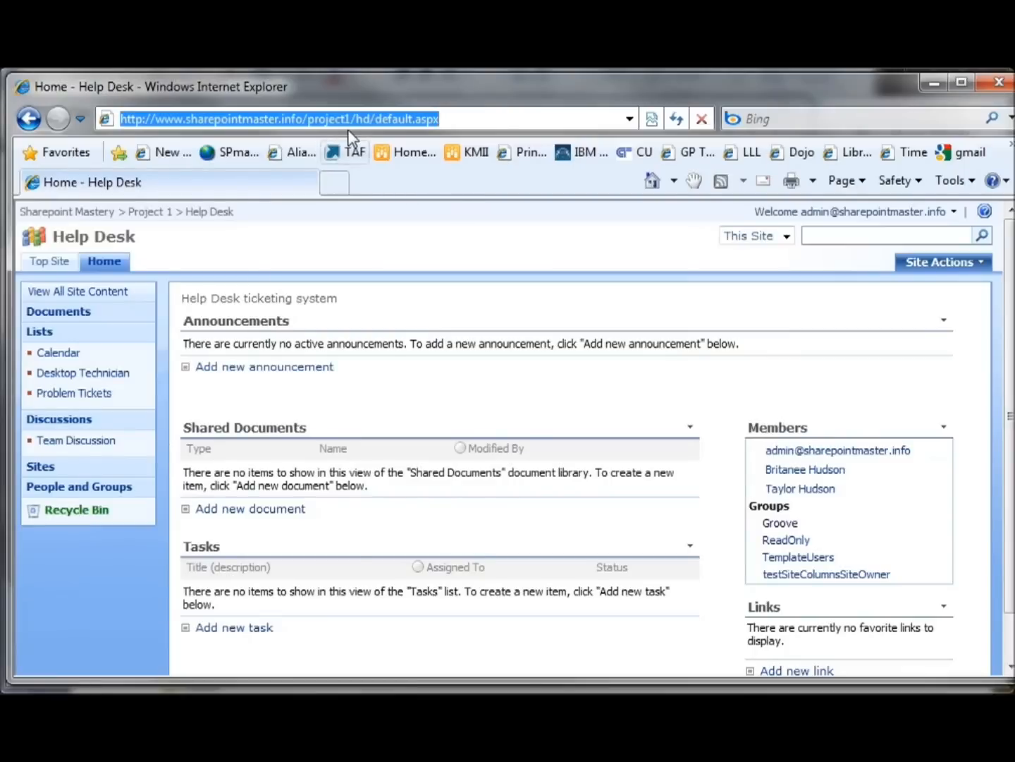
pyautogui.click(364, 119)
pyautogui.moveTo(382, 120); pyautogui.dragTo(64, 117)
pyautogui.hotkey('ctrl', 'c')
pyautogui.click(371, 118)
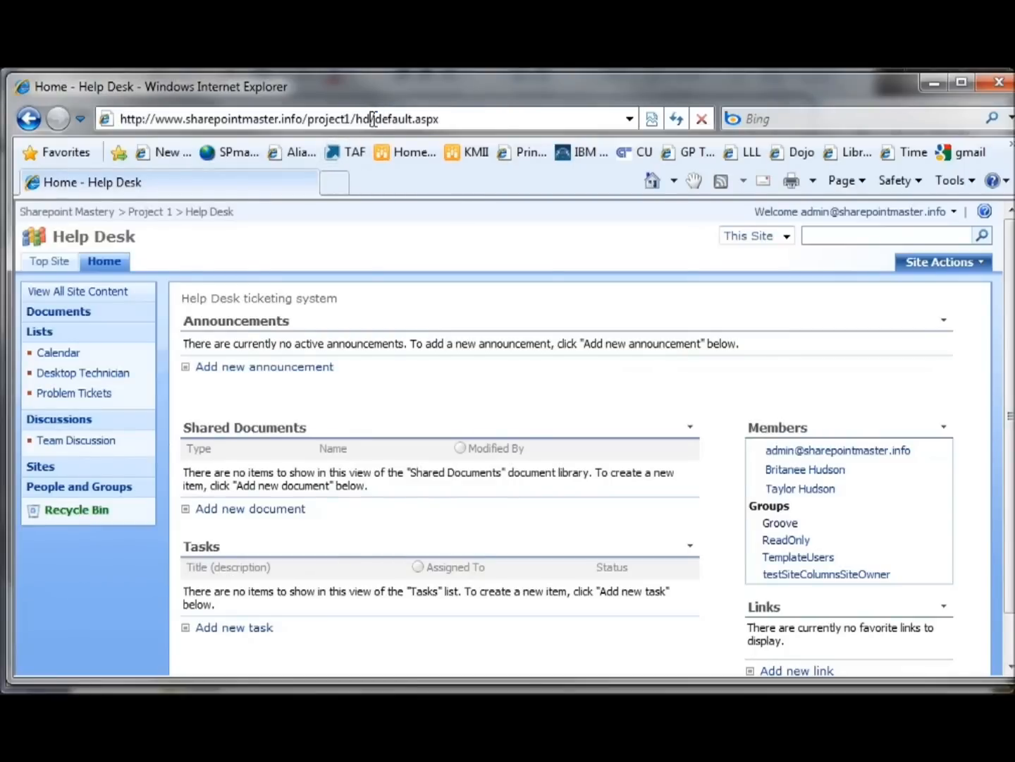
pyautogui.moveTo(375, 118); pyautogui.dragTo(78, 117)
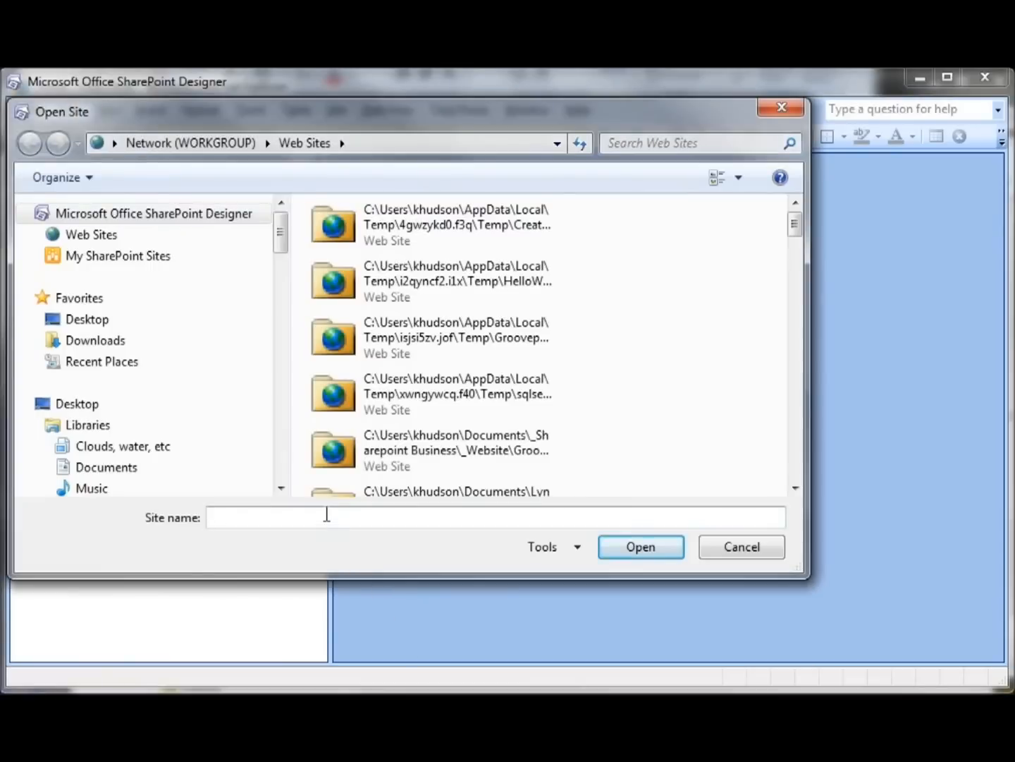
pyautogui.hotkey('ctrl', 'v')
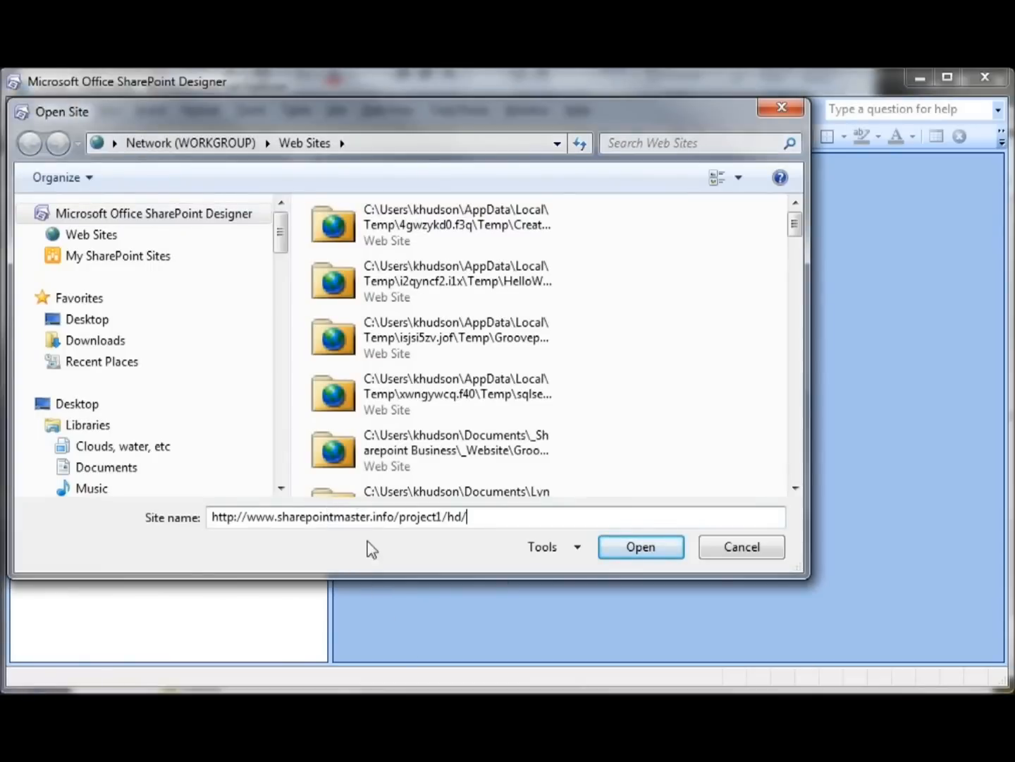
pyautogui.click(656, 550)
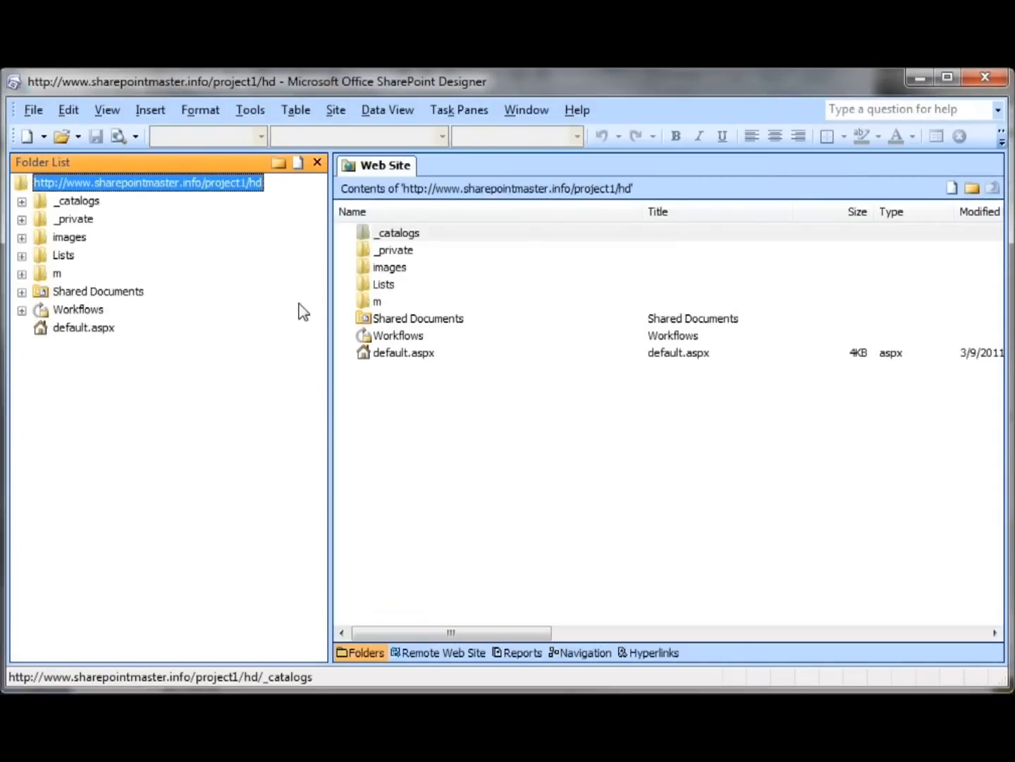
# Create a new workflow in the open site and name it NewTicket
pyautogui.click(36, 113)
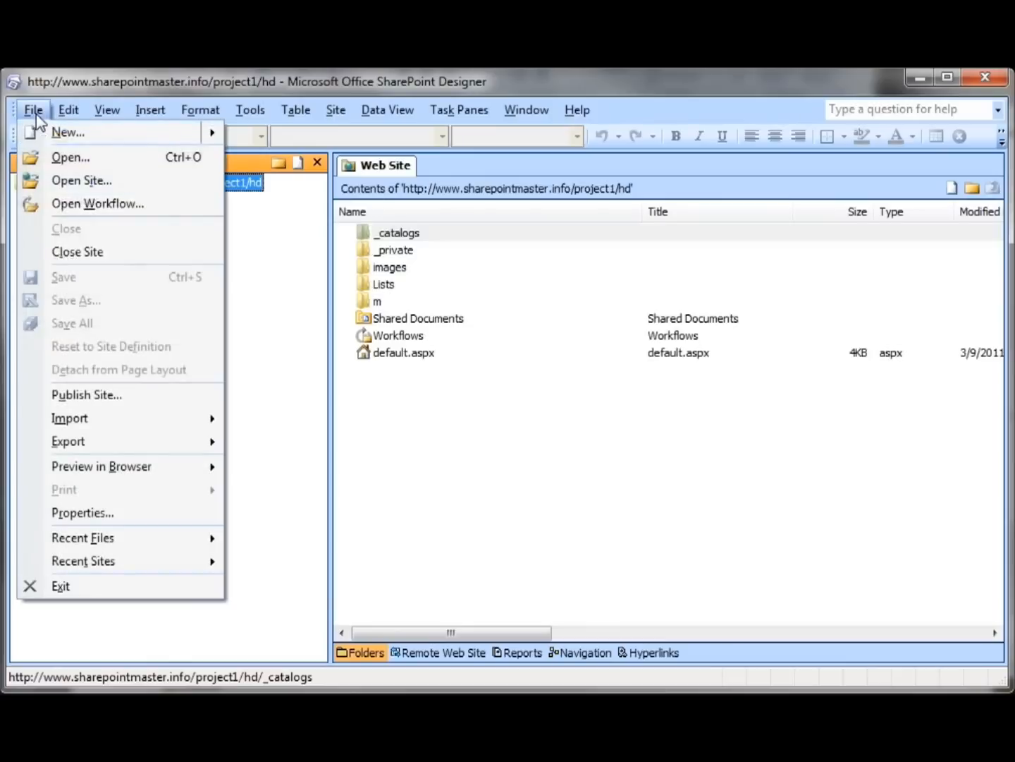
pyautogui.moveTo(54, 139)
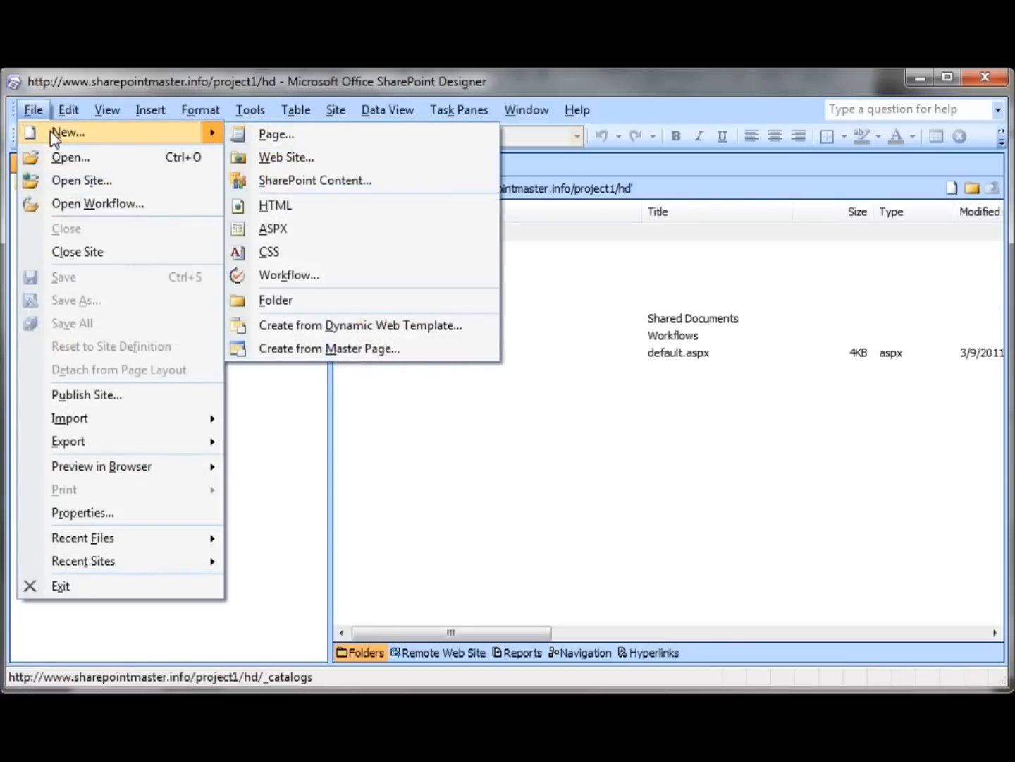
pyautogui.click(271, 277)
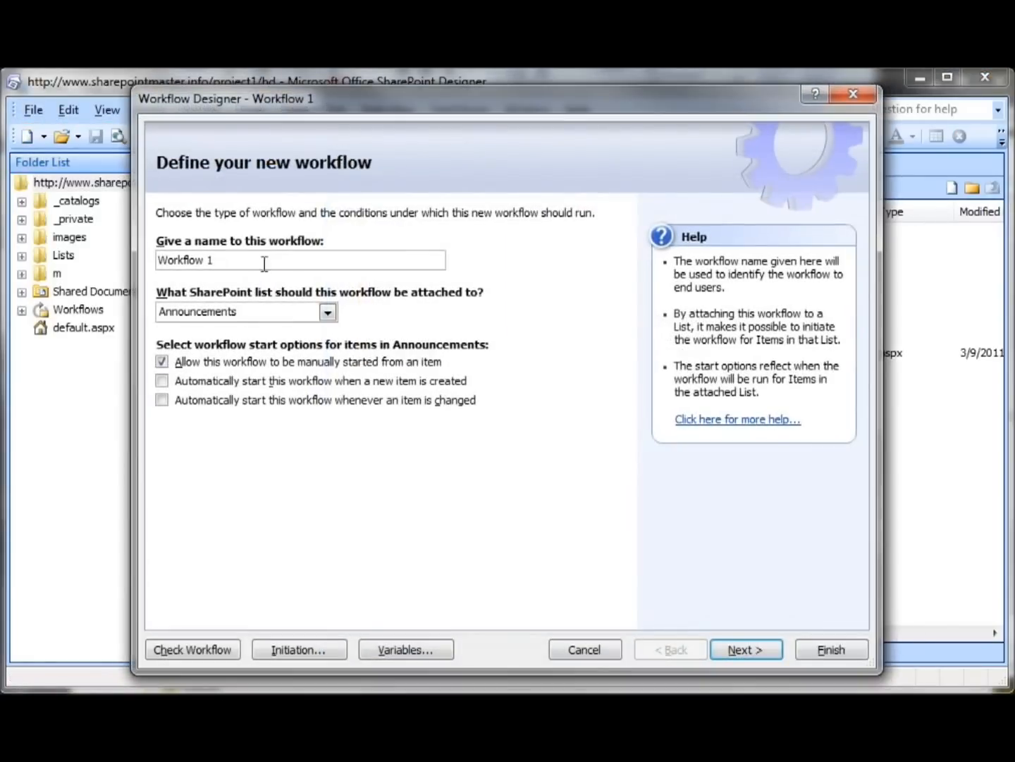
pyautogui.moveTo(267, 268); pyautogui.dragTo(110, 260)
pyautogui.write('NewTicket')
# Attach the workflow to the Problem Tickets list, enable automatic start when a new item is created, and proceed to the step details
pyautogui.click(327, 312)
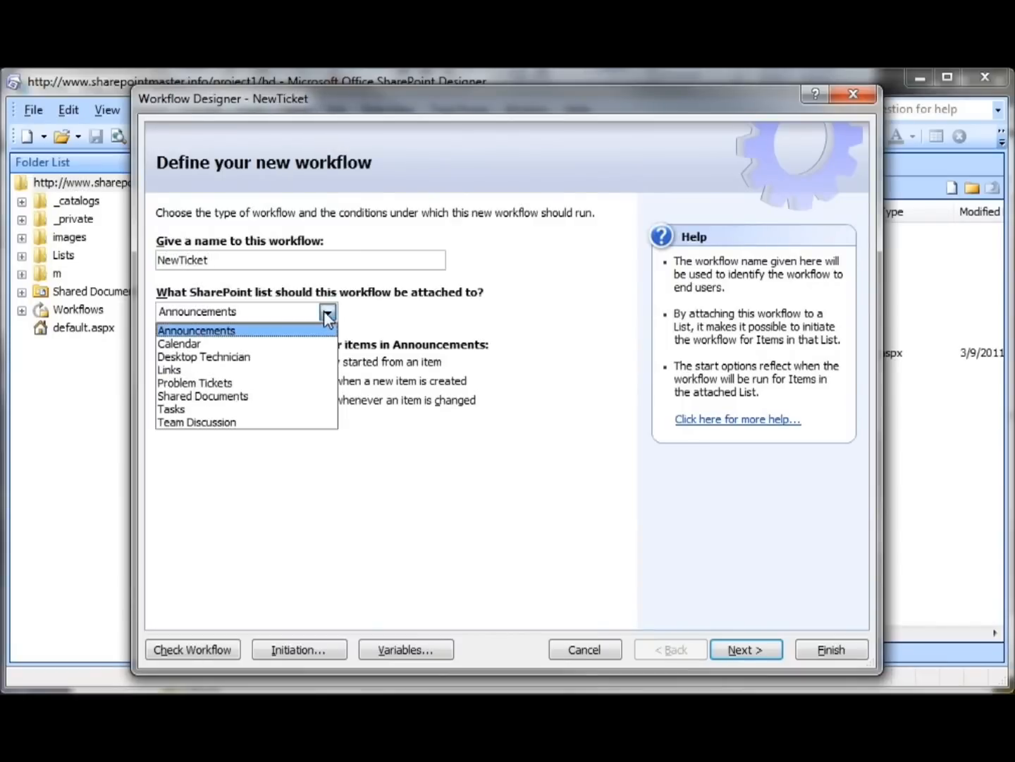
pyautogui.click(297, 381)
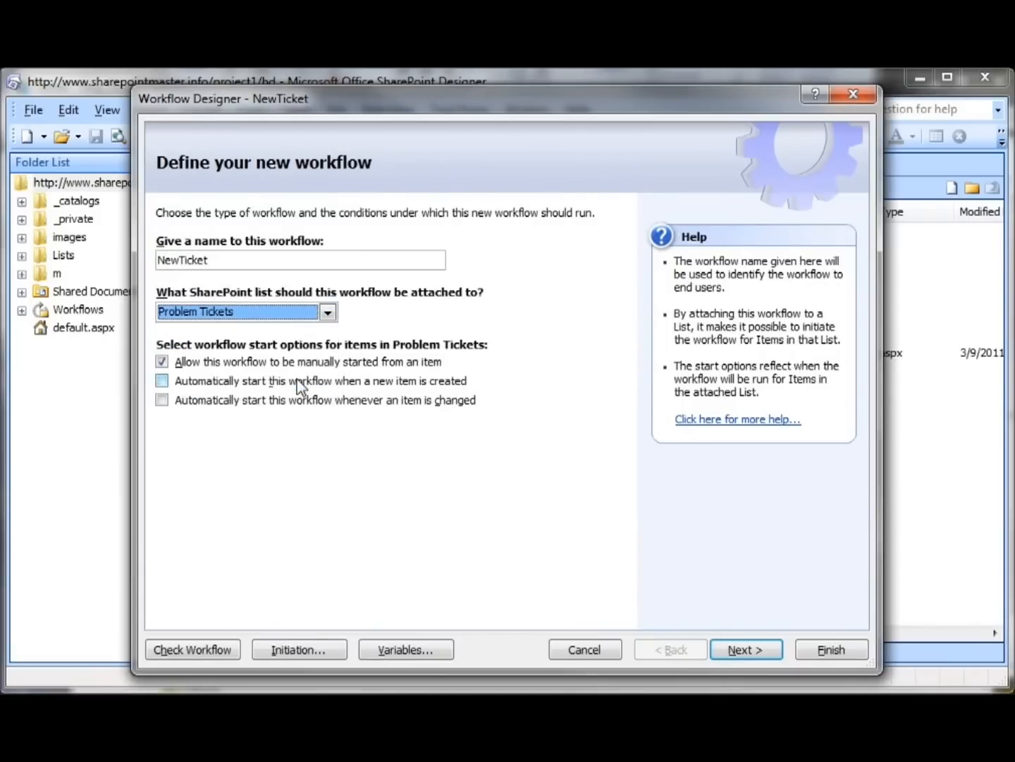
pyautogui.click(162, 383)
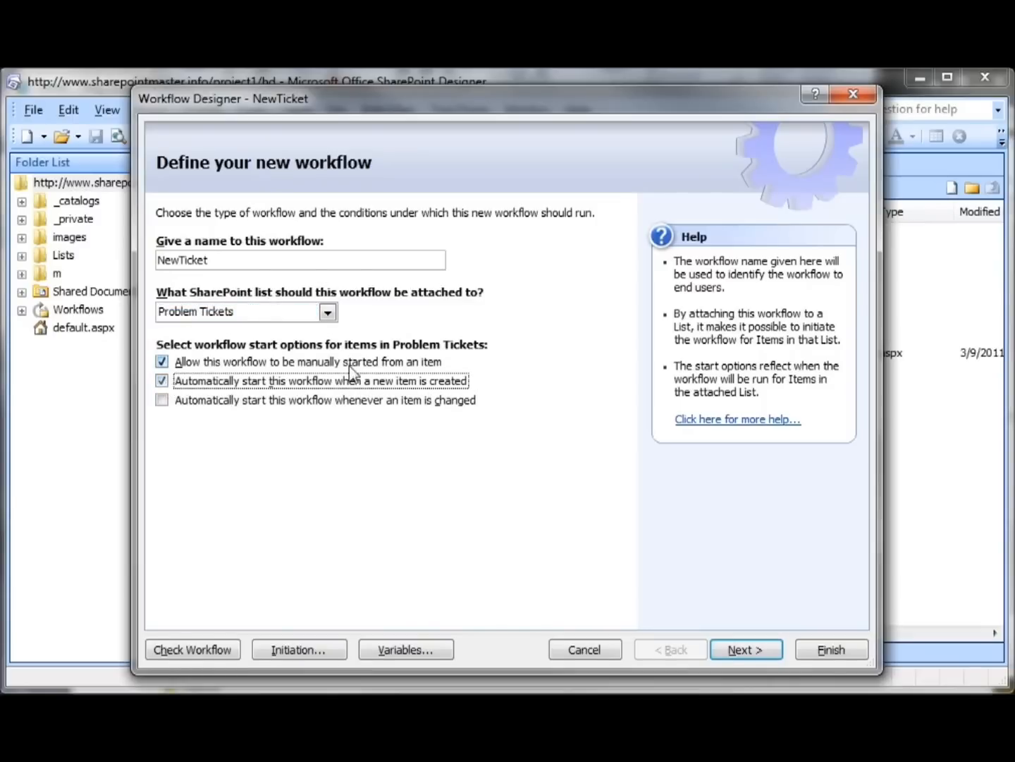
pyautogui.click(744, 649)
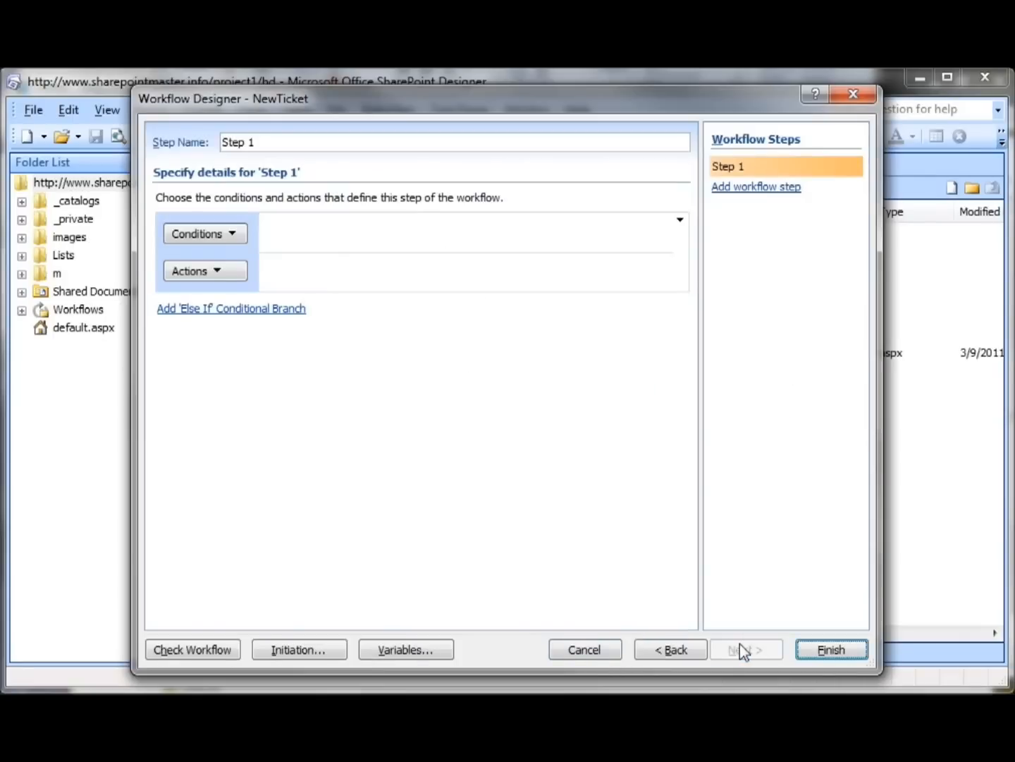
# Add a Do Calculation action to Step 1 with the current item's ID field as the first value
pyautogui.click(232, 273)
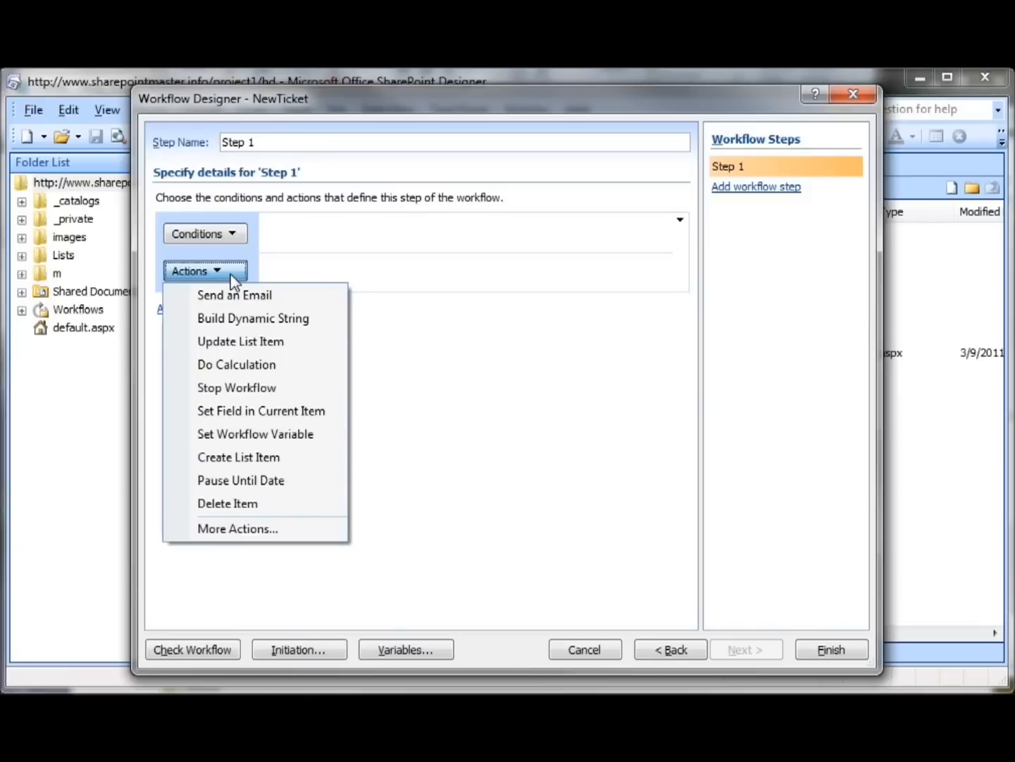
pyautogui.click(234, 364)
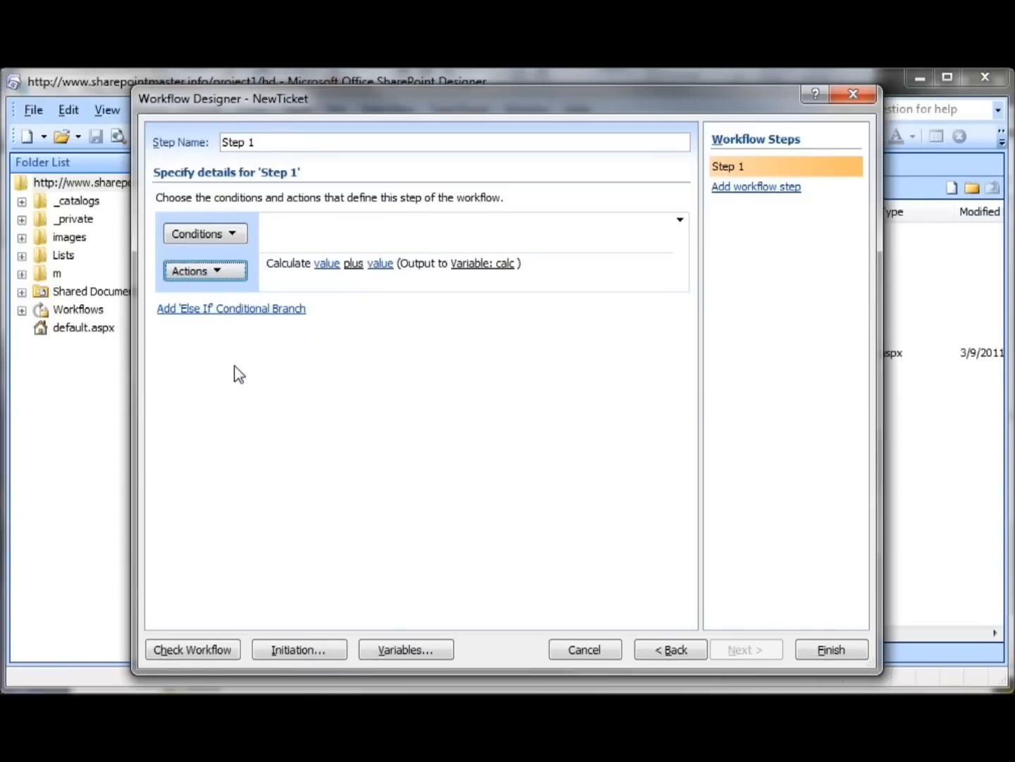
pyautogui.click(327, 265)
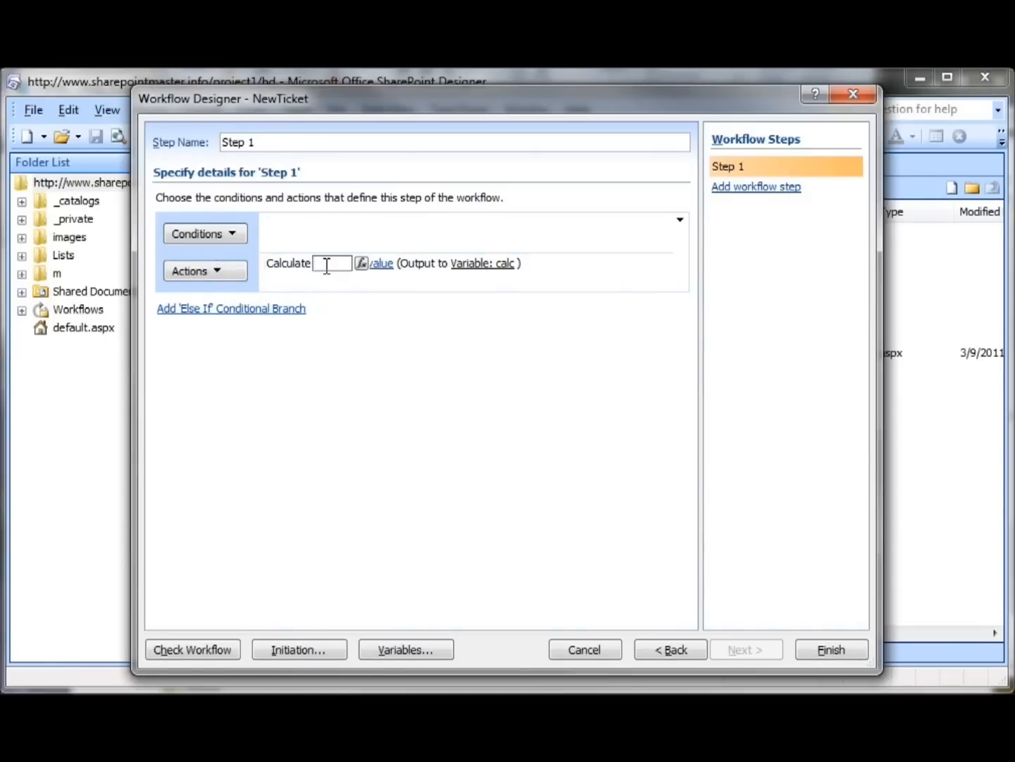
pyautogui.click(361, 264)
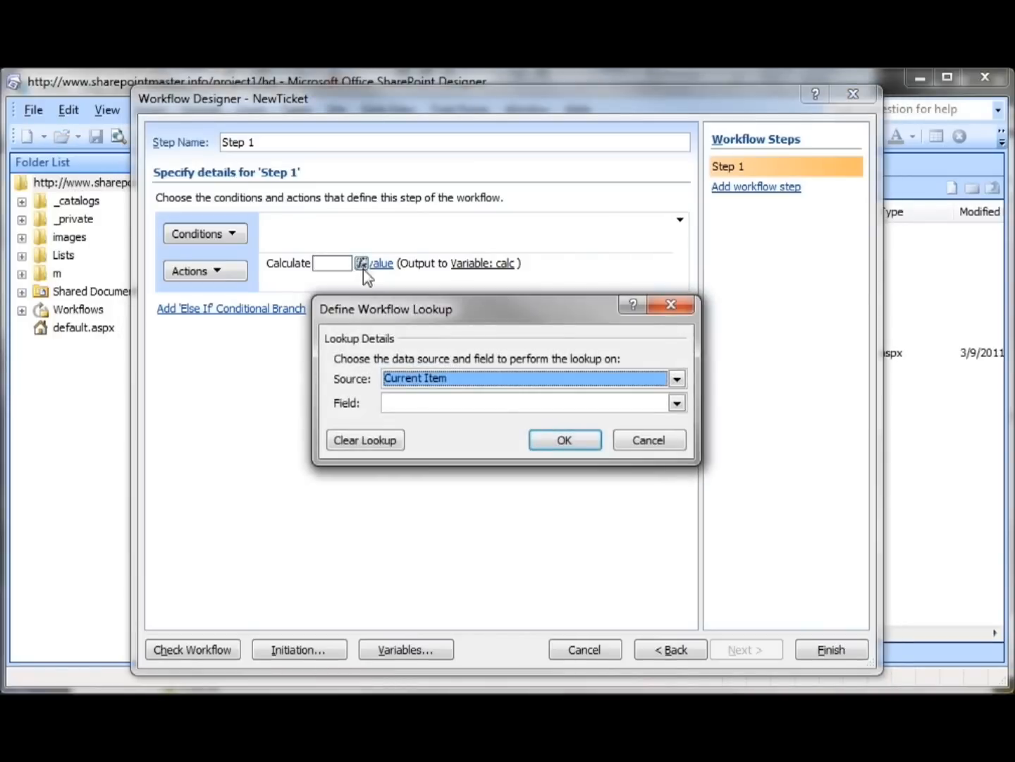
pyautogui.click(676, 403)
pyautogui.click(625, 422)
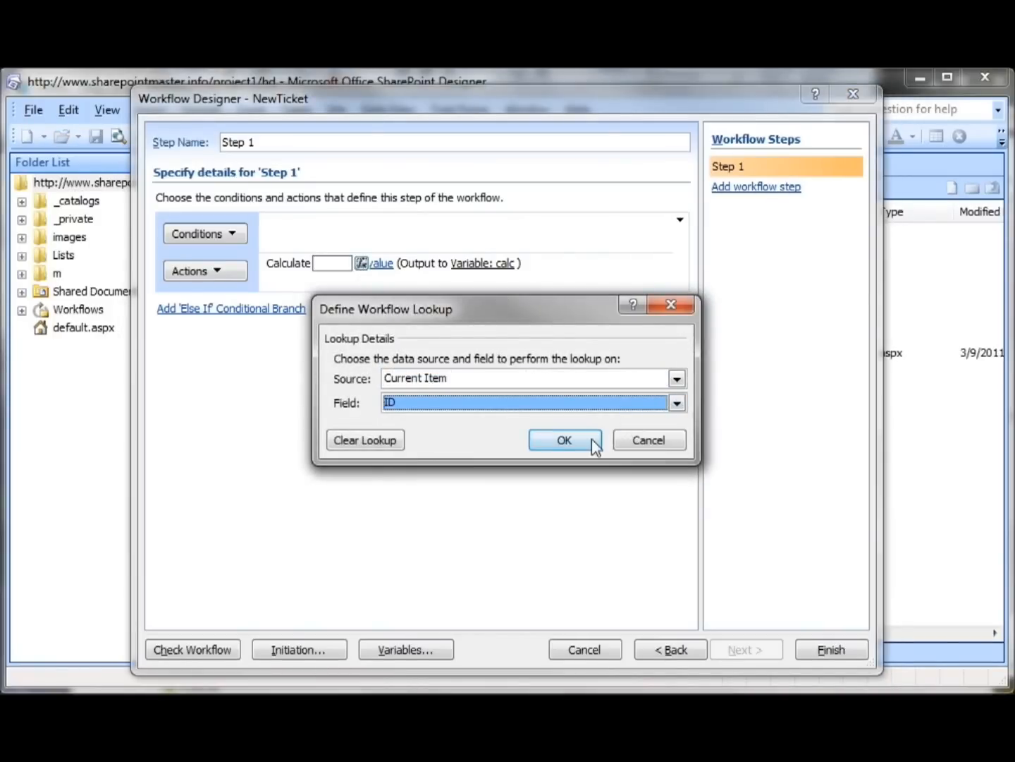
pyautogui.click(592, 442)
# Set the second value of the calculation to 100, keeping the plus operator
pyautogui.click(443, 263)
pyautogui.write('100')
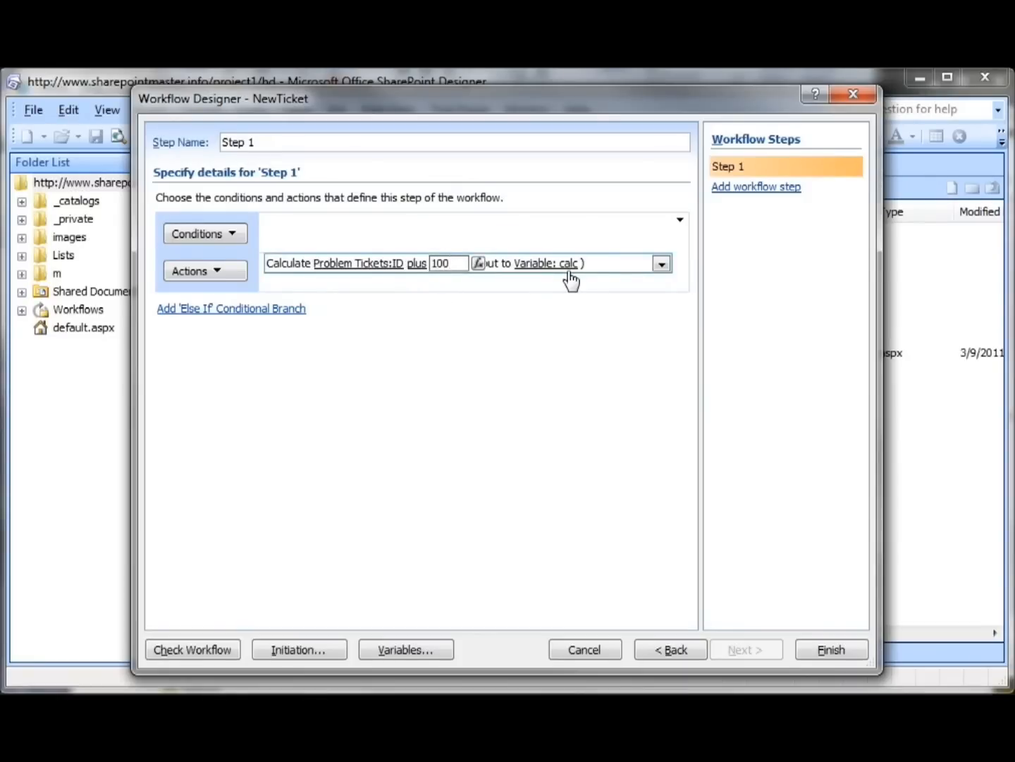
pyautogui.click(662, 265)
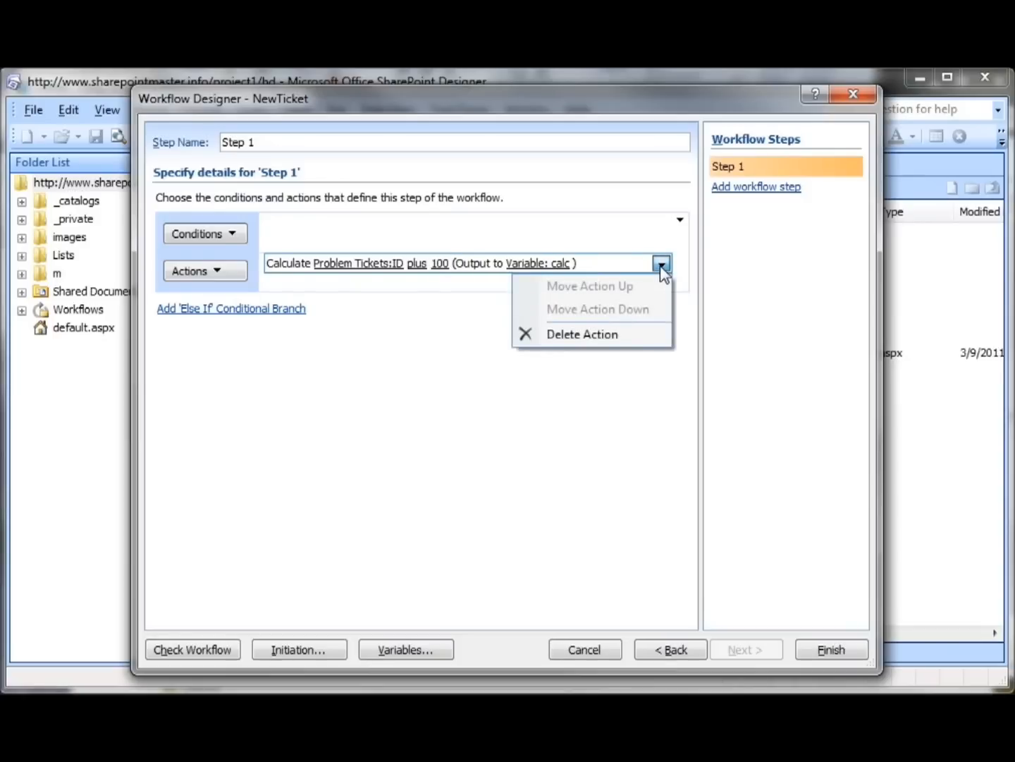
pyautogui.click(467, 328)
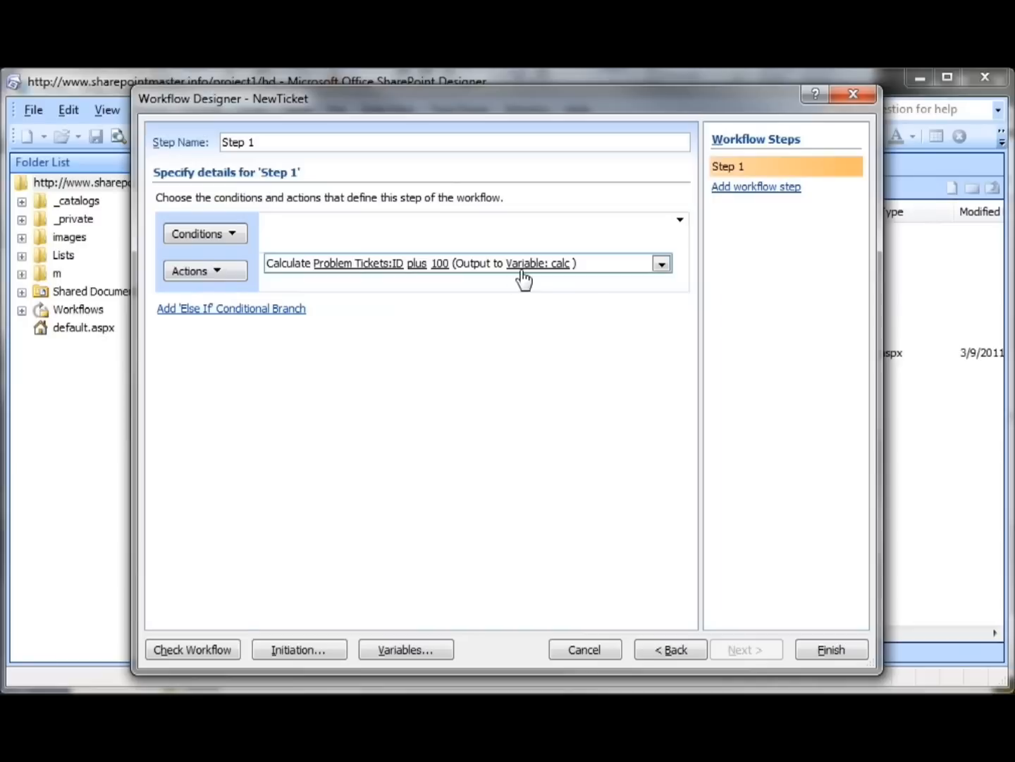
# Add an Update List Item action for the current item, with Ticket Number as the field to set
pyautogui.click(210, 271)
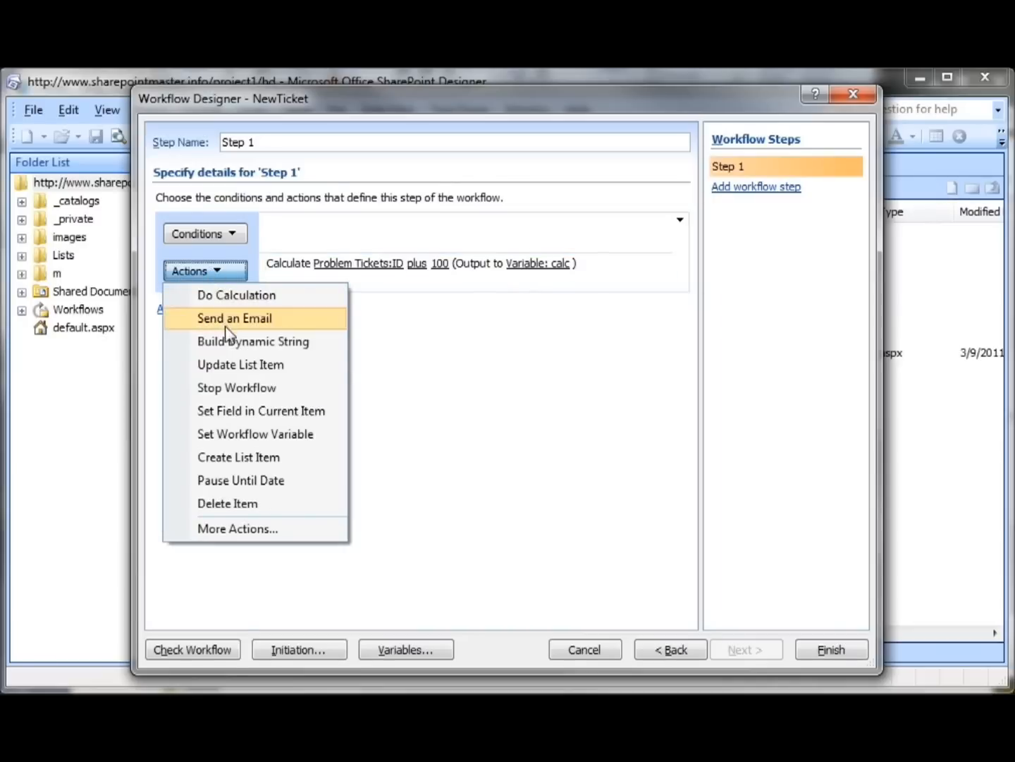
pyautogui.click(232, 364)
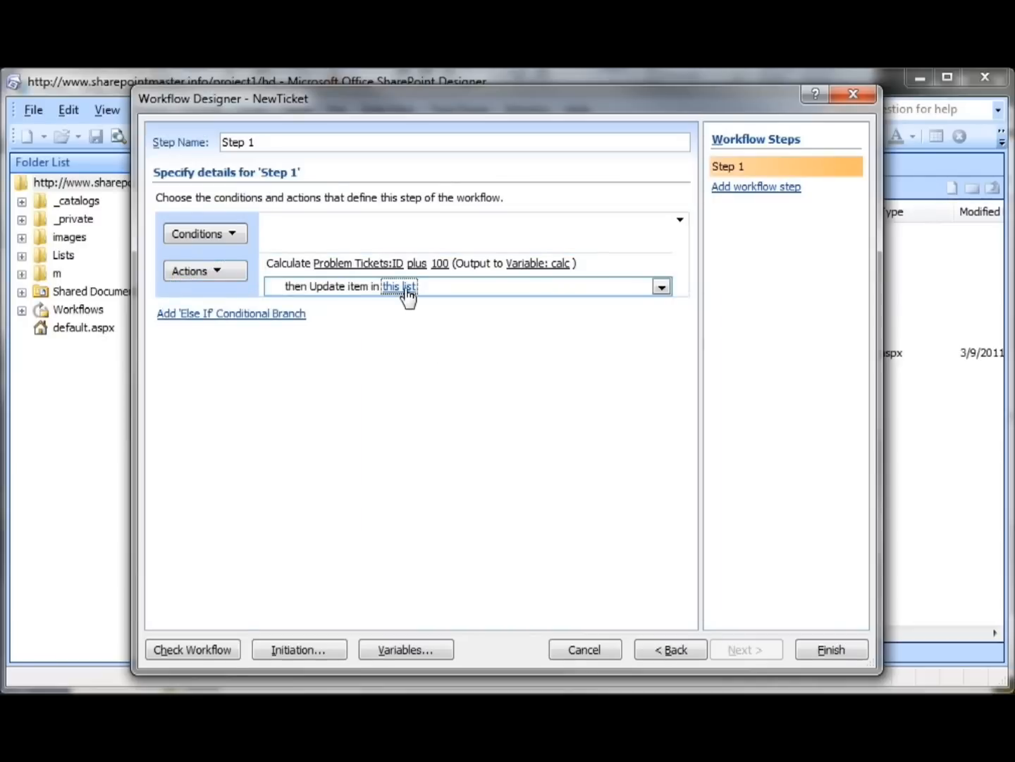
pyautogui.click(407, 290)
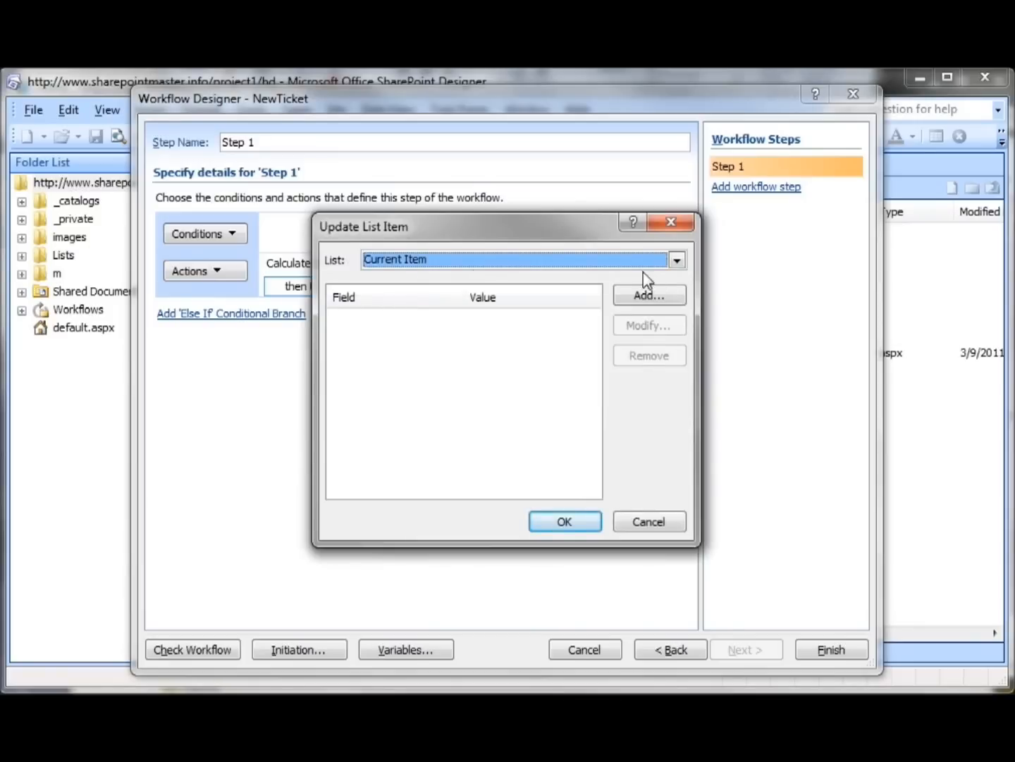
pyautogui.click(653, 295)
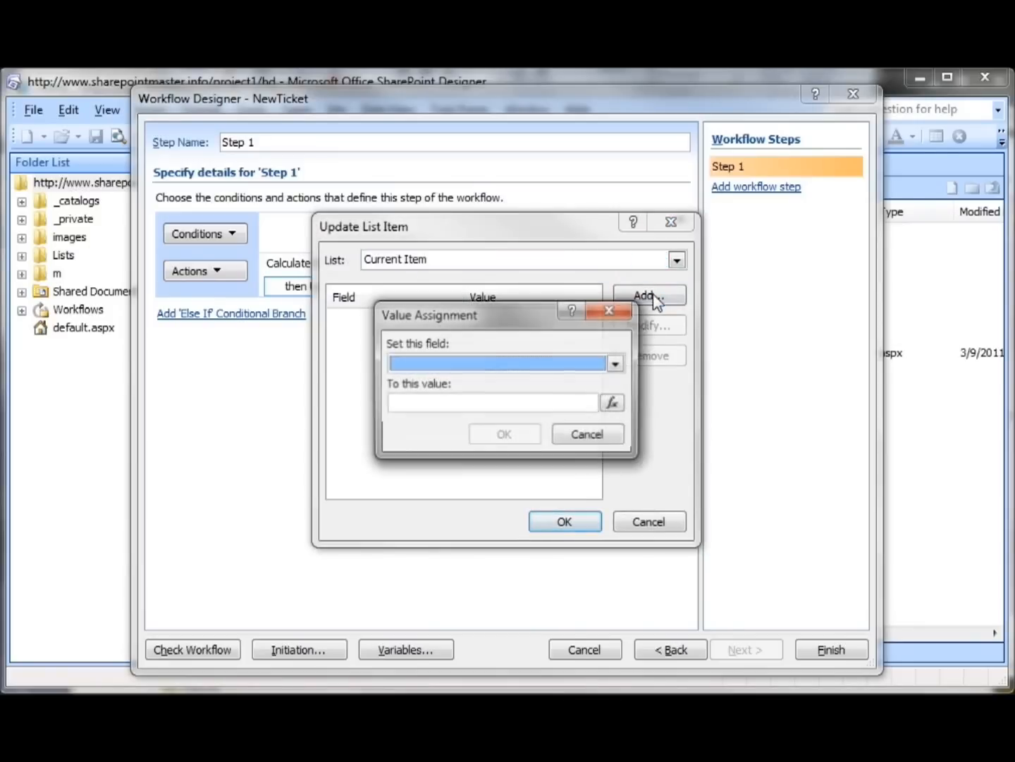
pyautogui.click(617, 364)
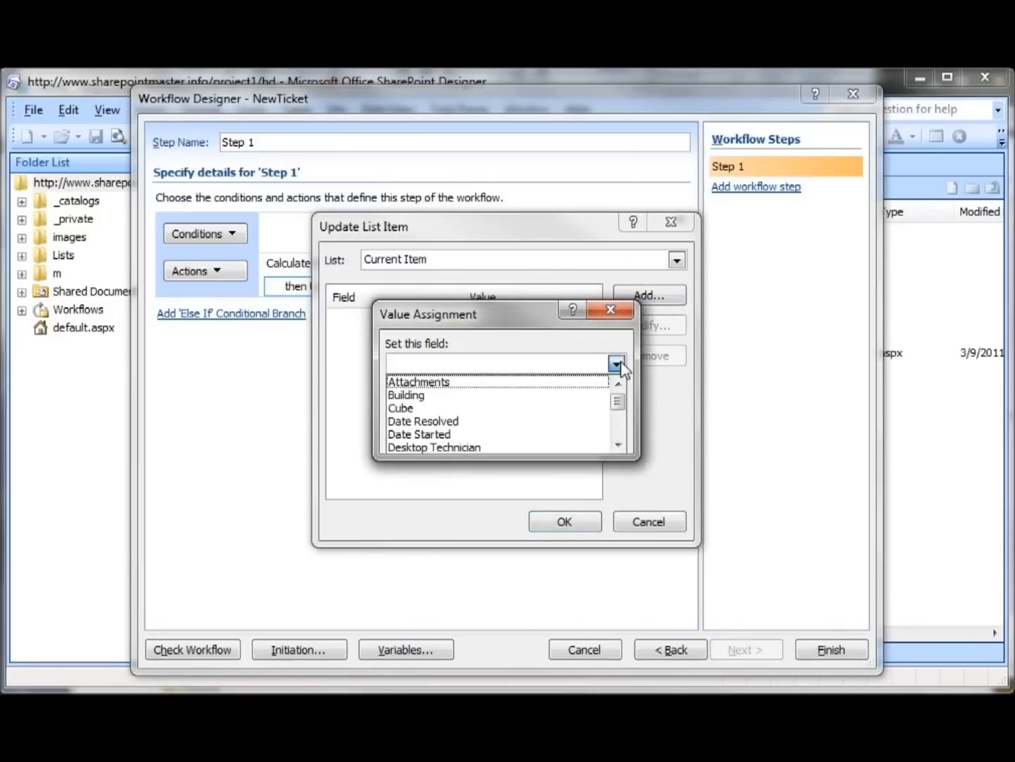
pyautogui.click(617, 445)
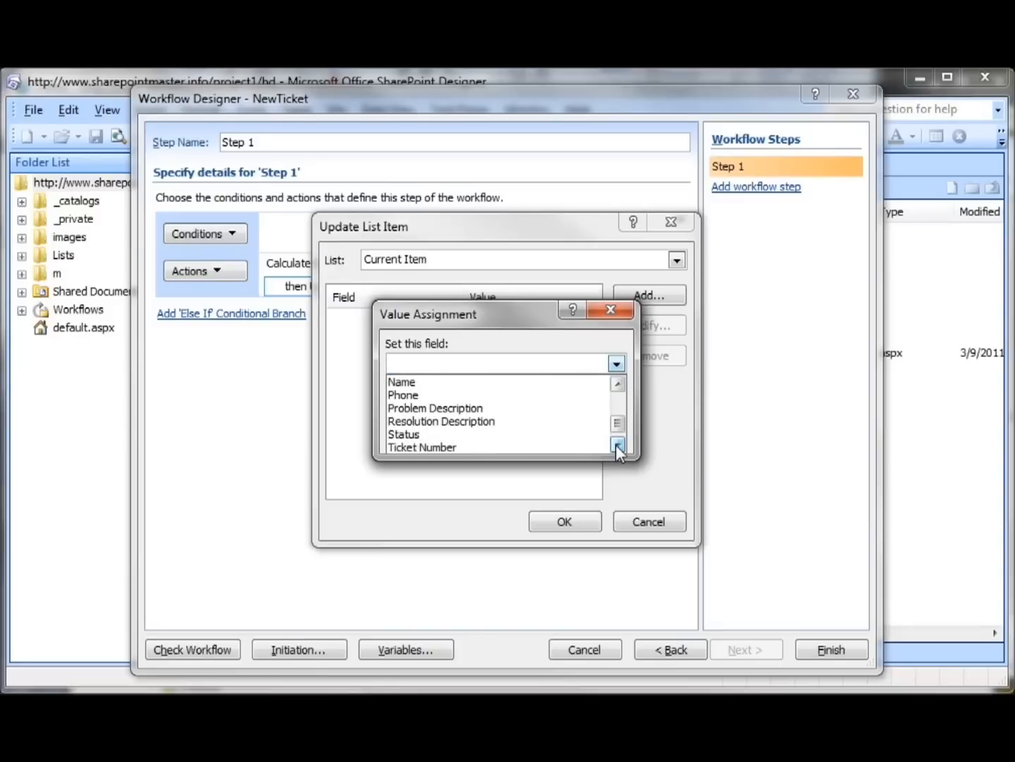
pyautogui.click(549, 434)
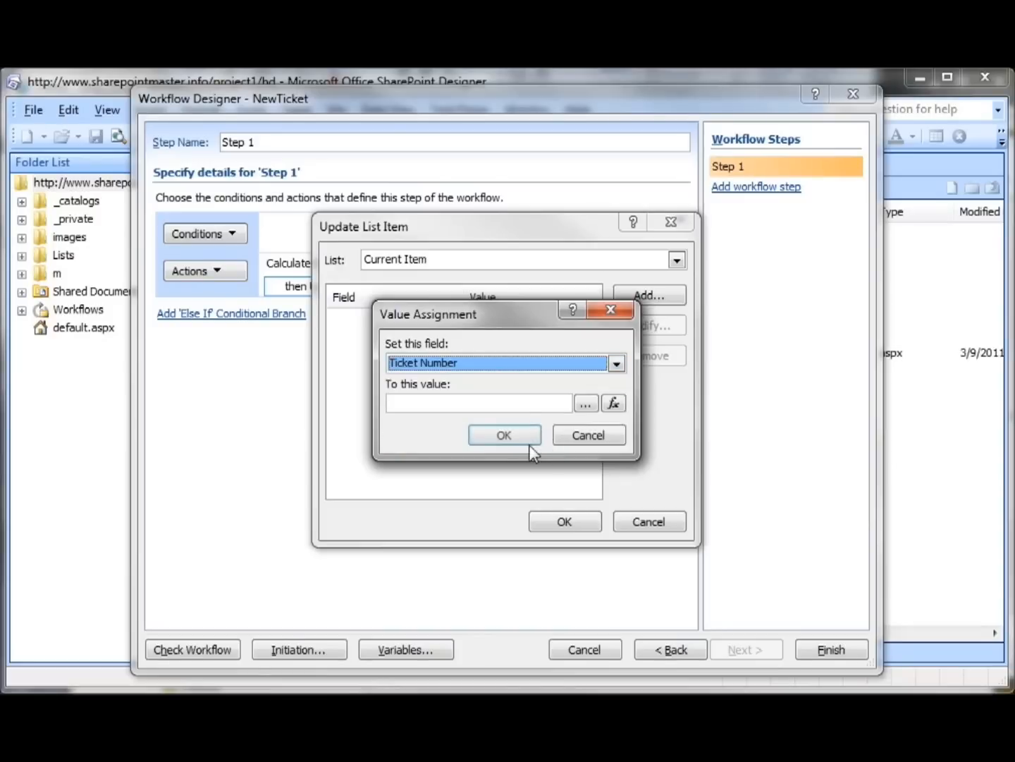
# Assign the Workflow Data field Variable: calc as the Ticket Number value and confirm the list item update
pyautogui.click(614, 406)
pyautogui.click(676, 380)
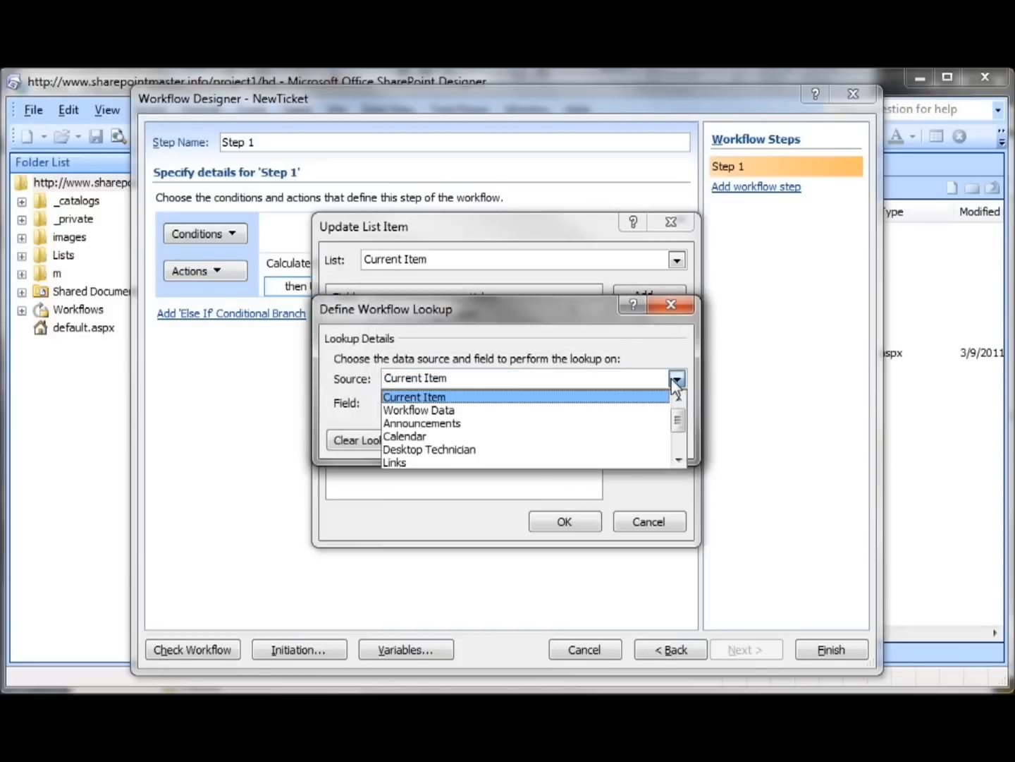
pyautogui.click(655, 411)
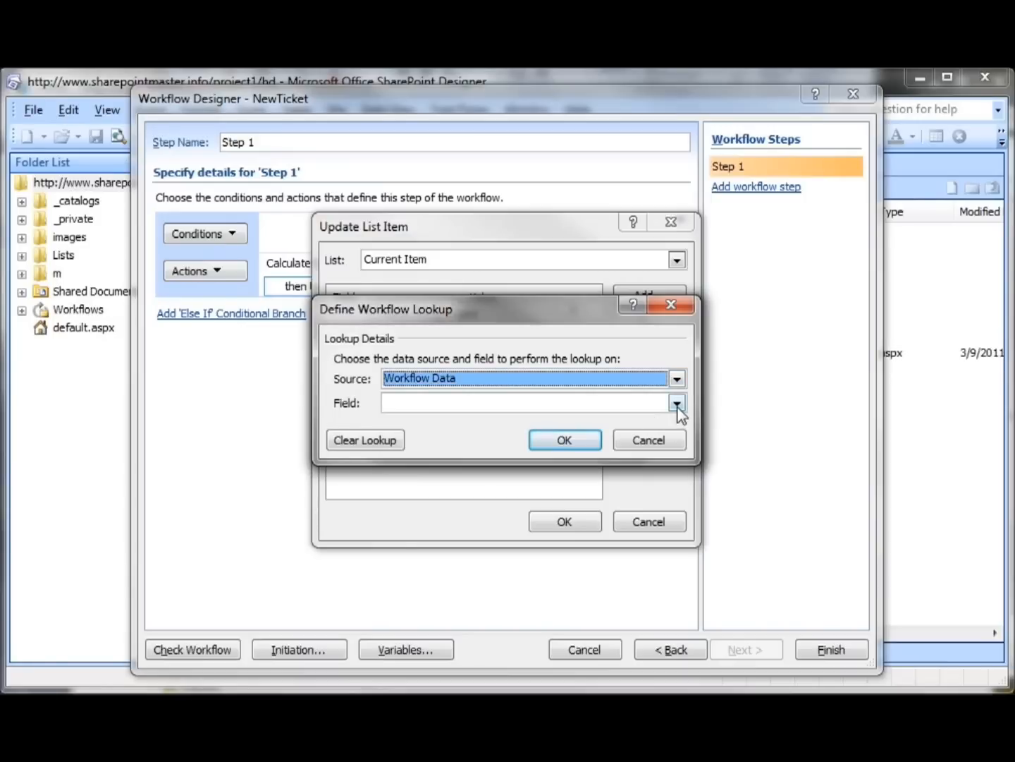
pyautogui.click(677, 405)
pyautogui.click(639, 421)
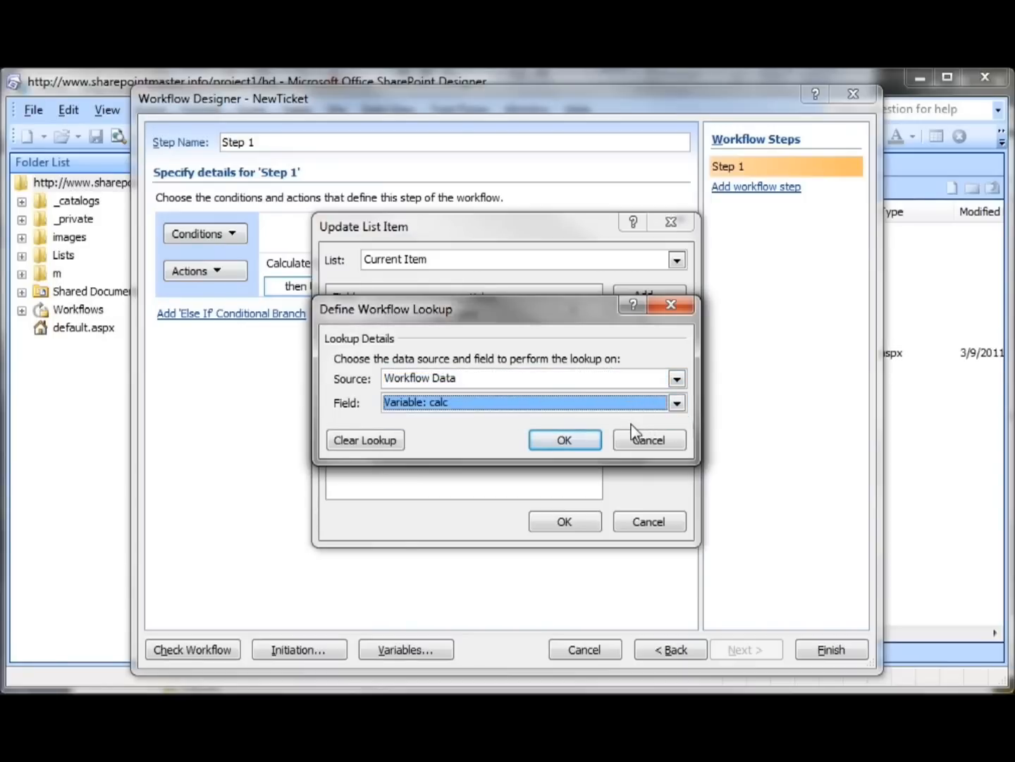
pyautogui.click(583, 438)
pyautogui.click(523, 435)
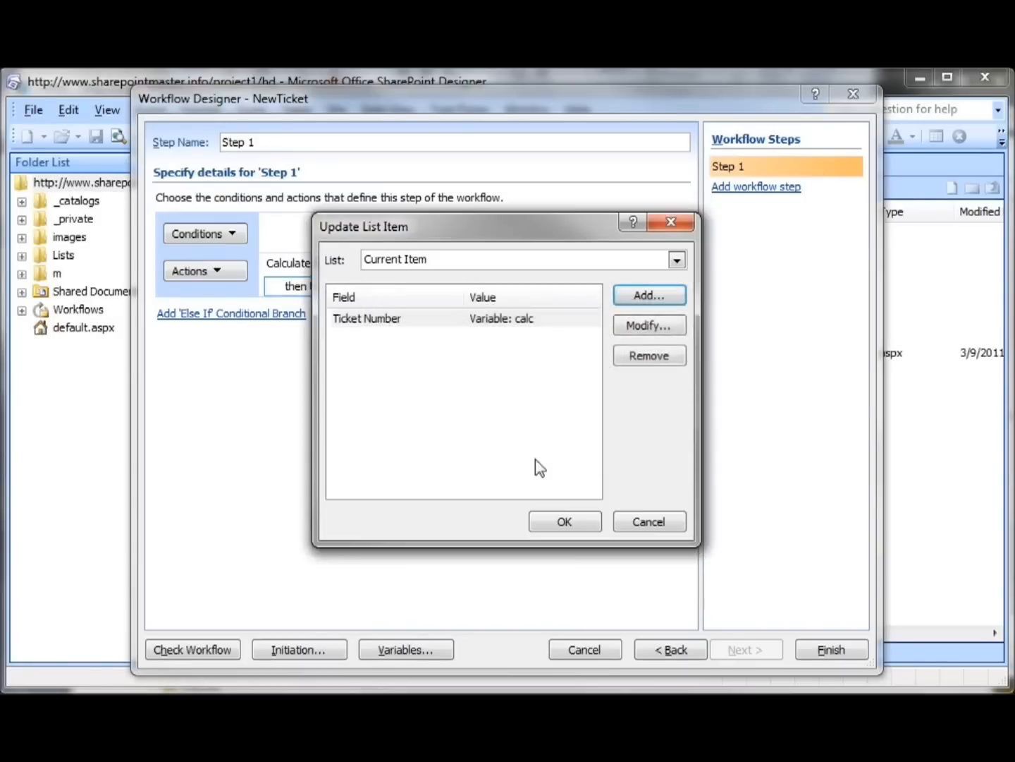
pyautogui.click(571, 523)
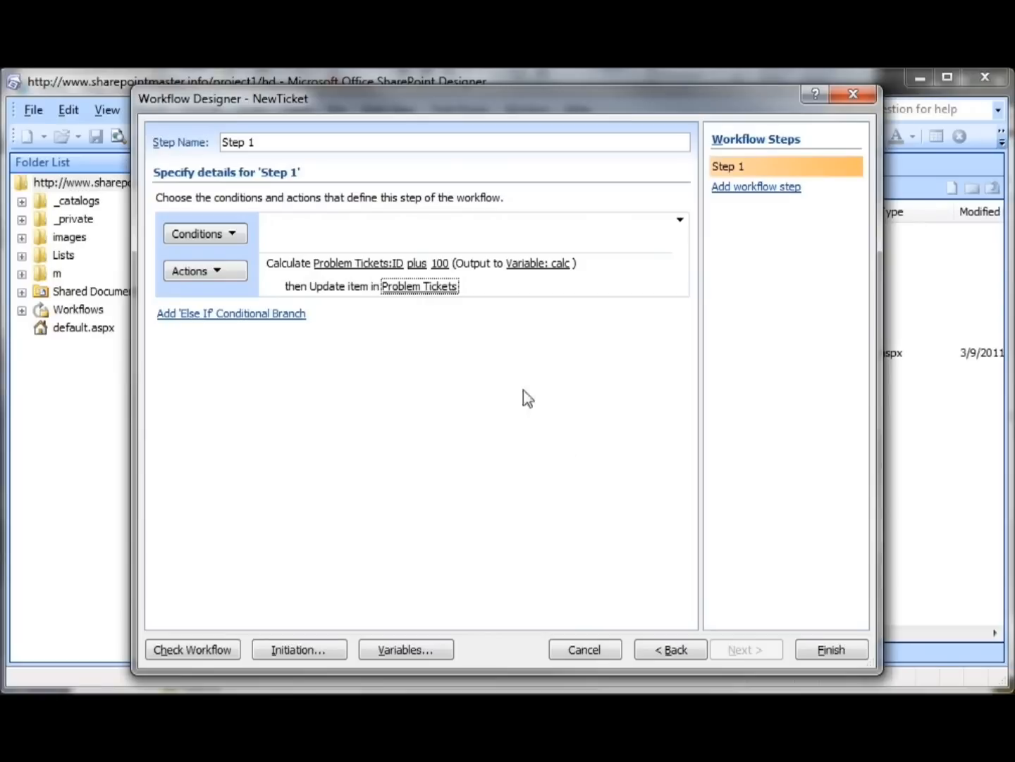
# Add a Send an Email action after the list item update in Step 1 and open its message definition
pyautogui.click(225, 269)
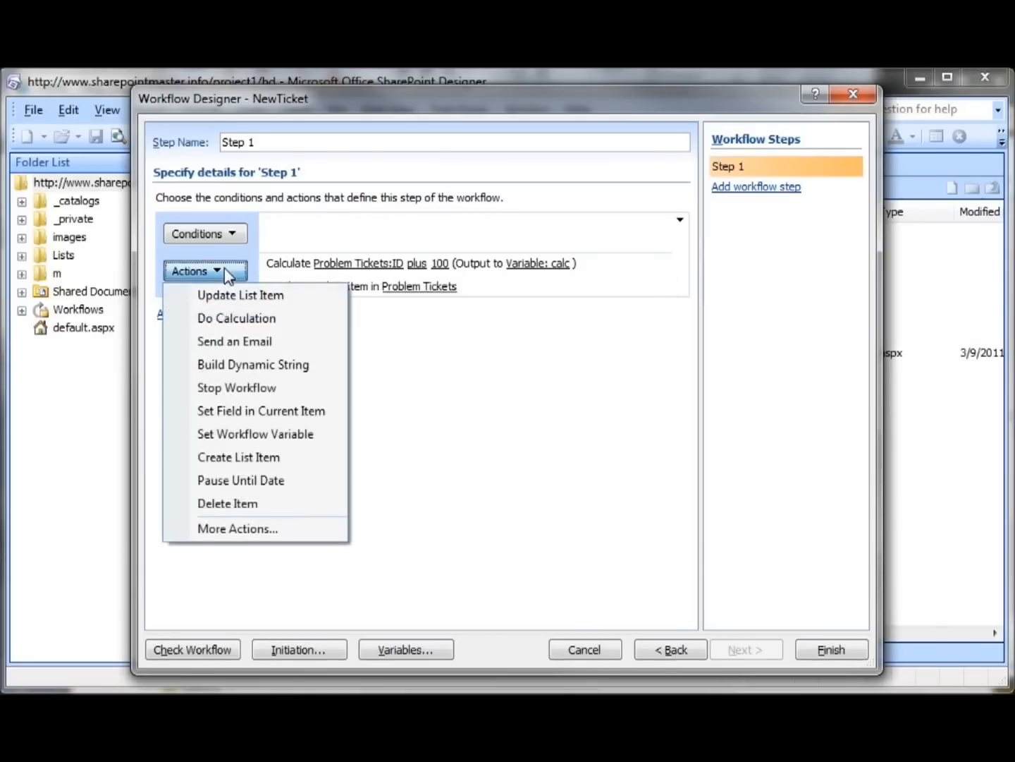
pyautogui.click(233, 342)
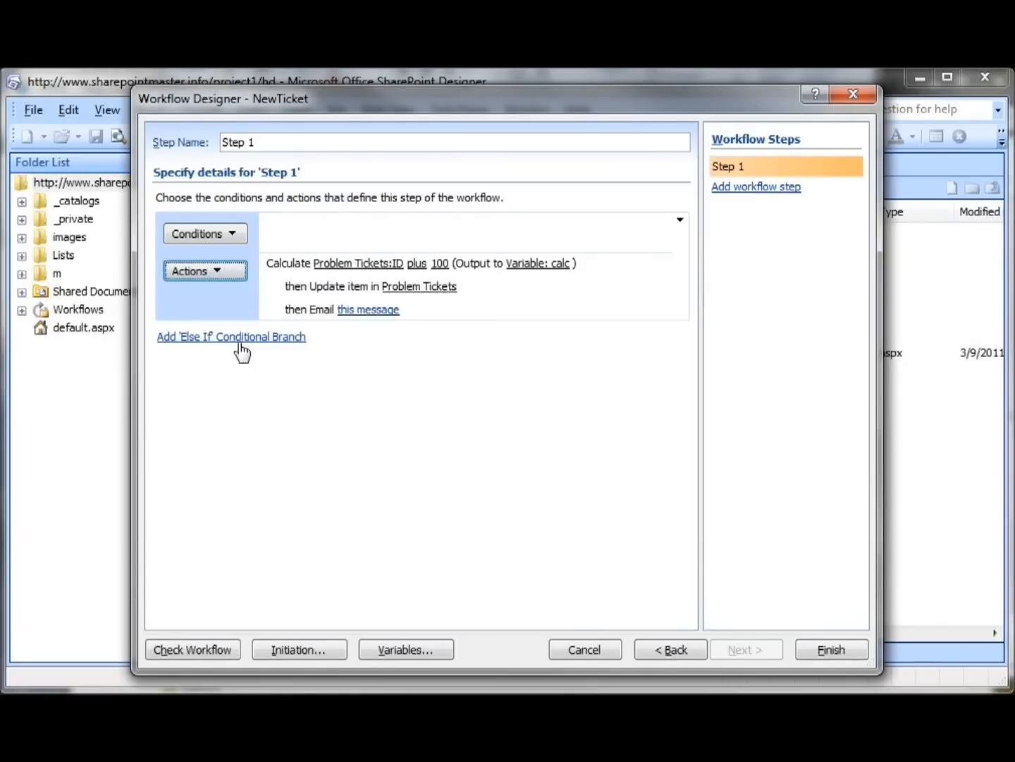
pyautogui.click(366, 313)
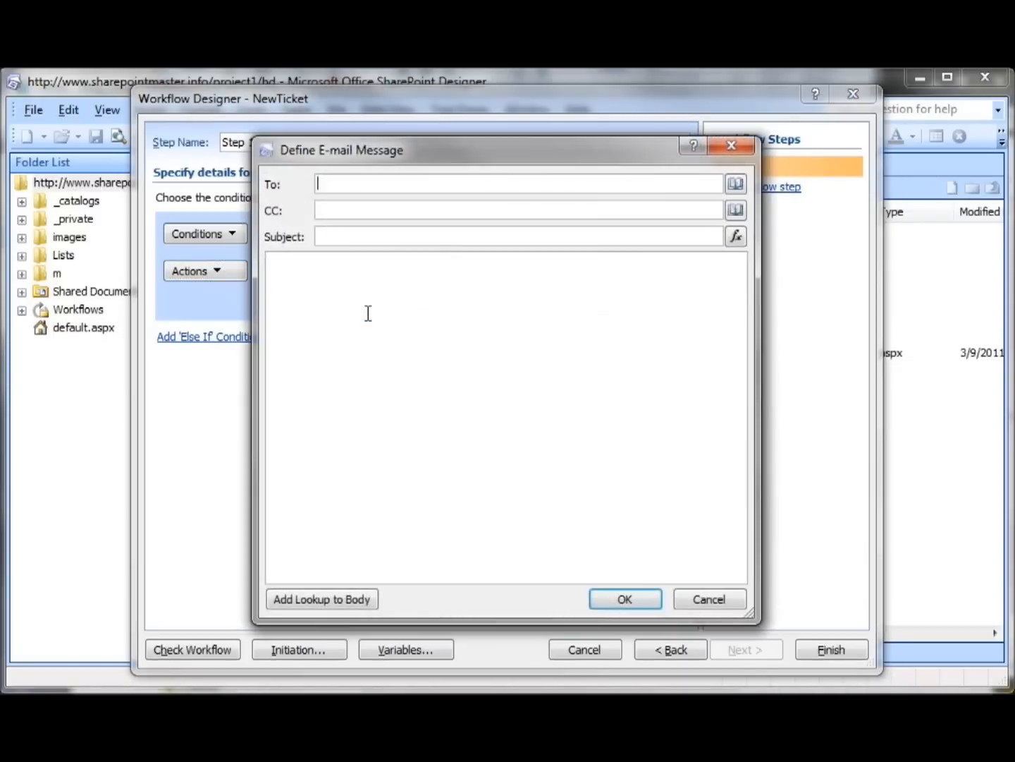
# Set the email recipient to a workflow lookup of the current item's Email field
pyautogui.click(735, 185)
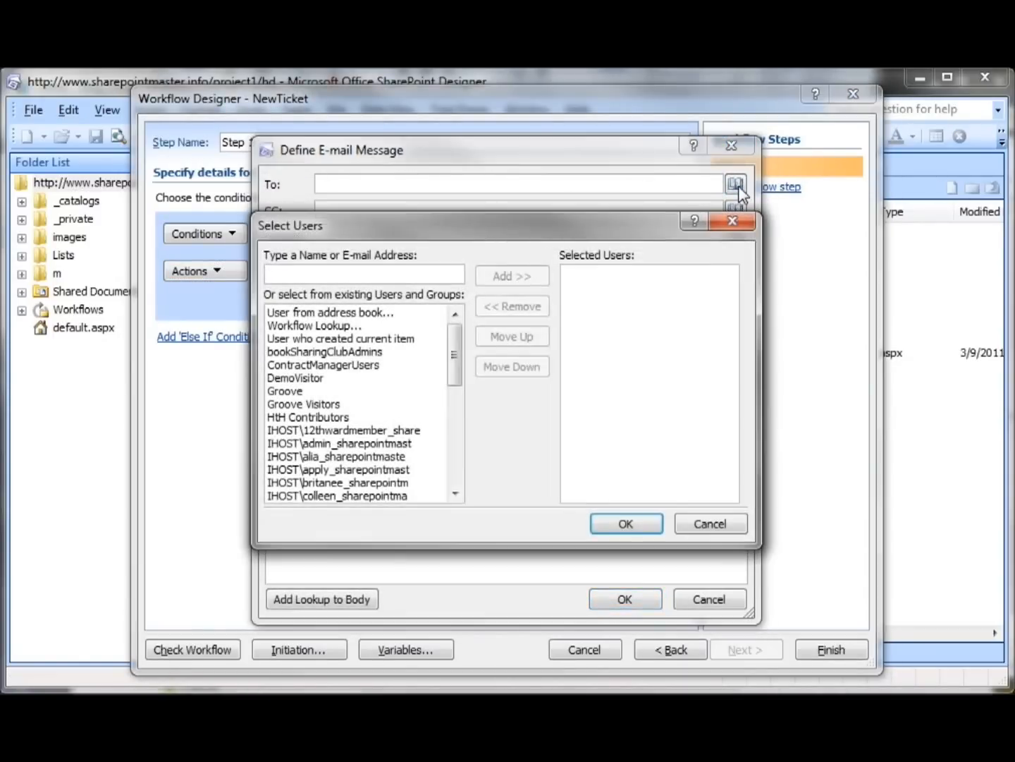
pyautogui.click(327, 328)
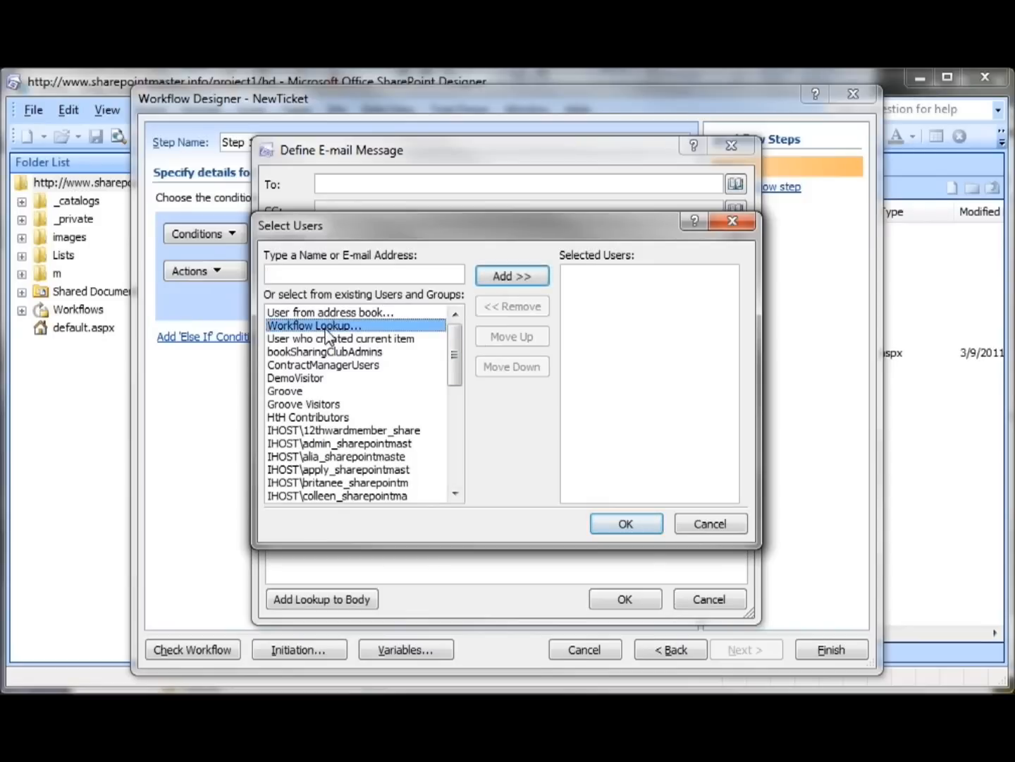
pyautogui.click(530, 282)
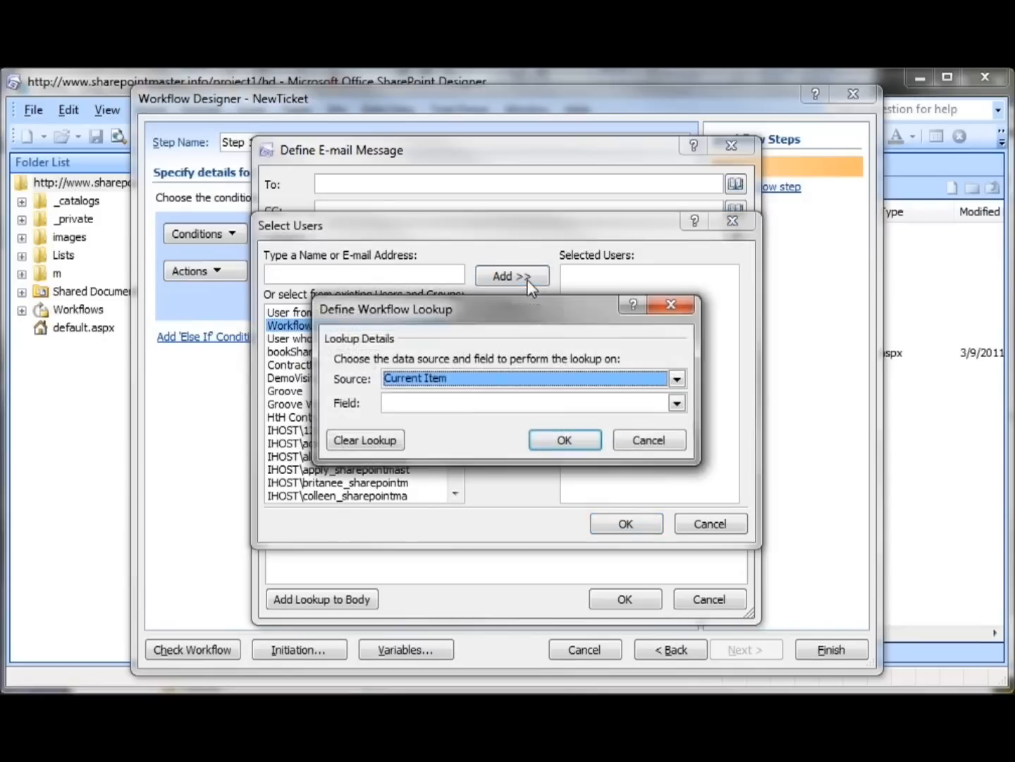
pyautogui.click(676, 403)
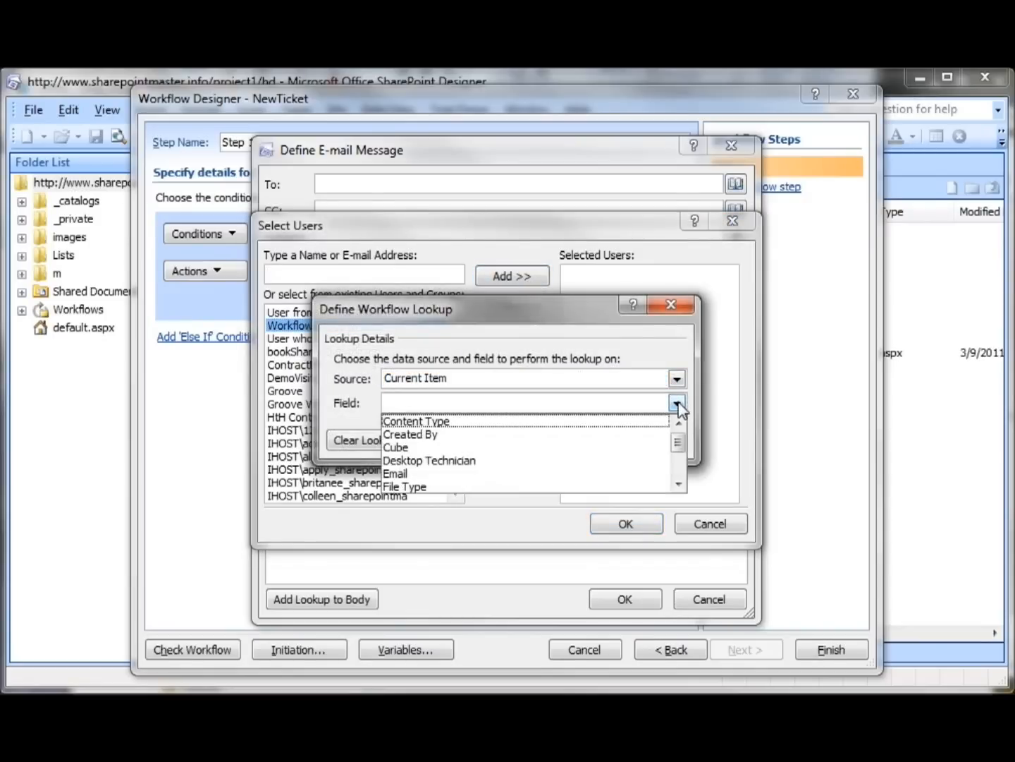
pyautogui.click(538, 474)
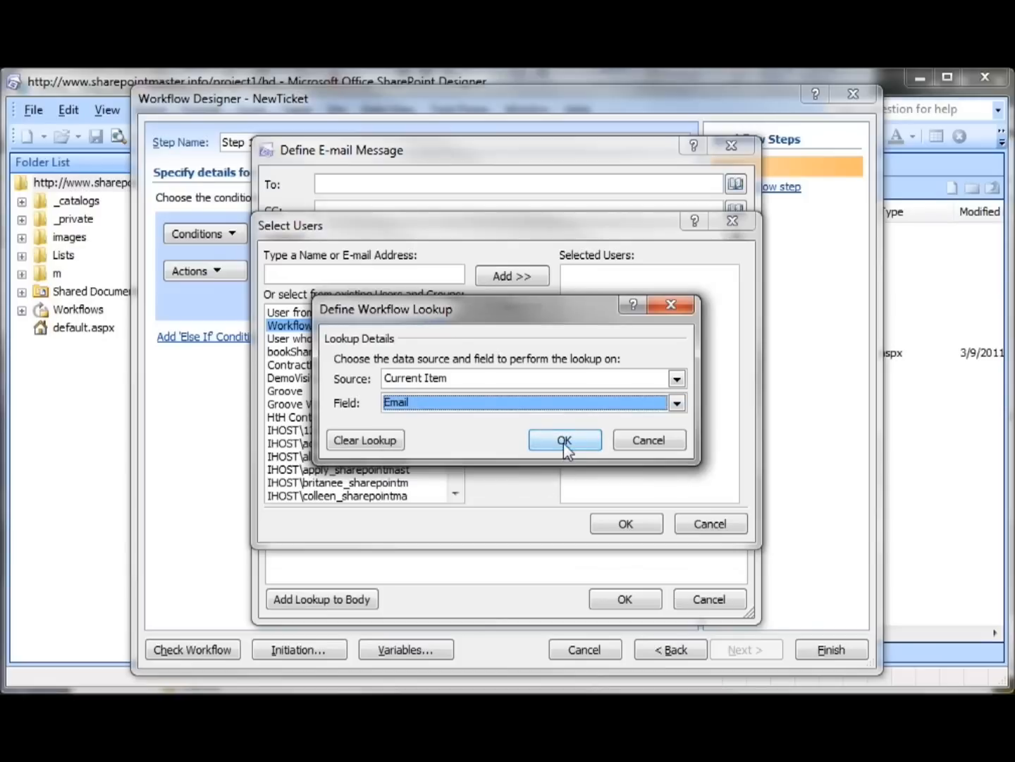
pyautogui.click(563, 445)
pyautogui.click(650, 529)
# Enter "You have created a new problem ticket" as the email subject
pyautogui.click(467, 236)
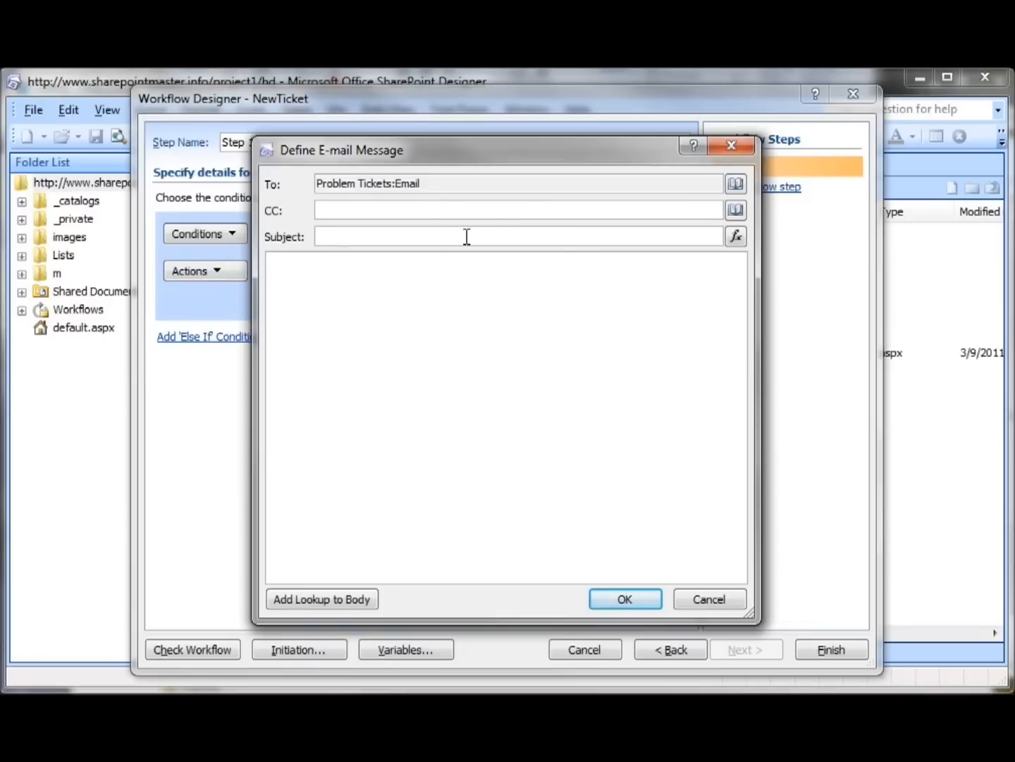
pyautogui.write('YOu have created a new problem ticket')
pyautogui.click(323, 236)
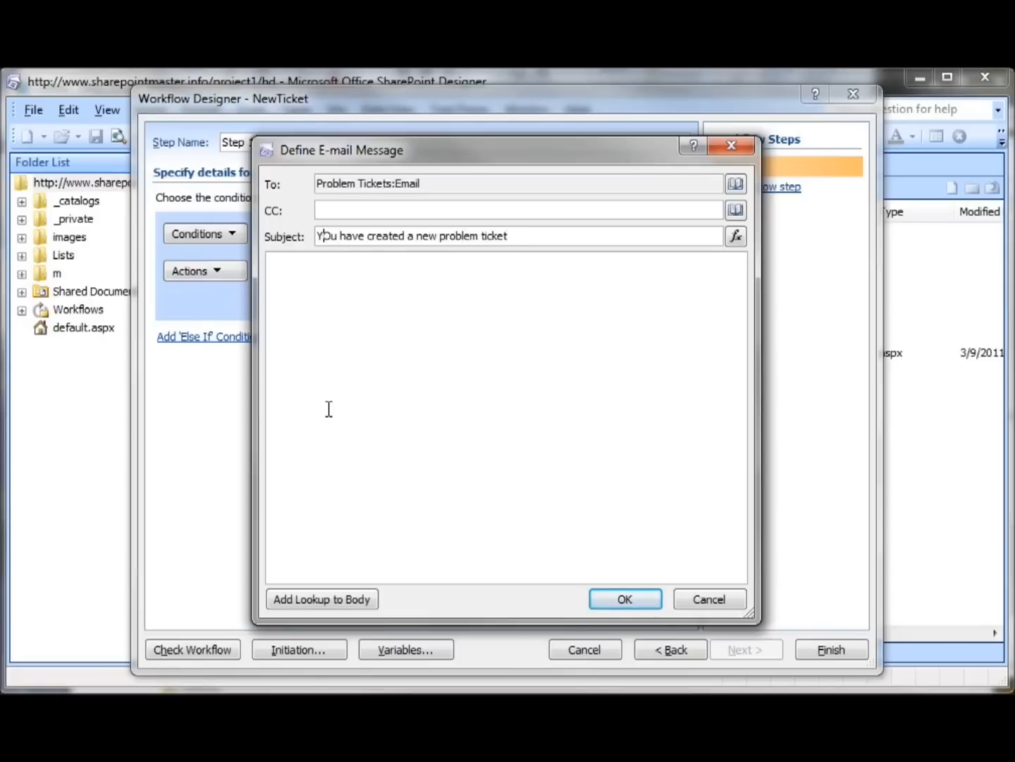
pyautogui.write('o')
pyautogui.press('Delete')
# Start the body with "You have created a new help desk ticket. Your ticket number is" followed by a lookup of the current item's Ticket Number
pyautogui.click(339, 268)
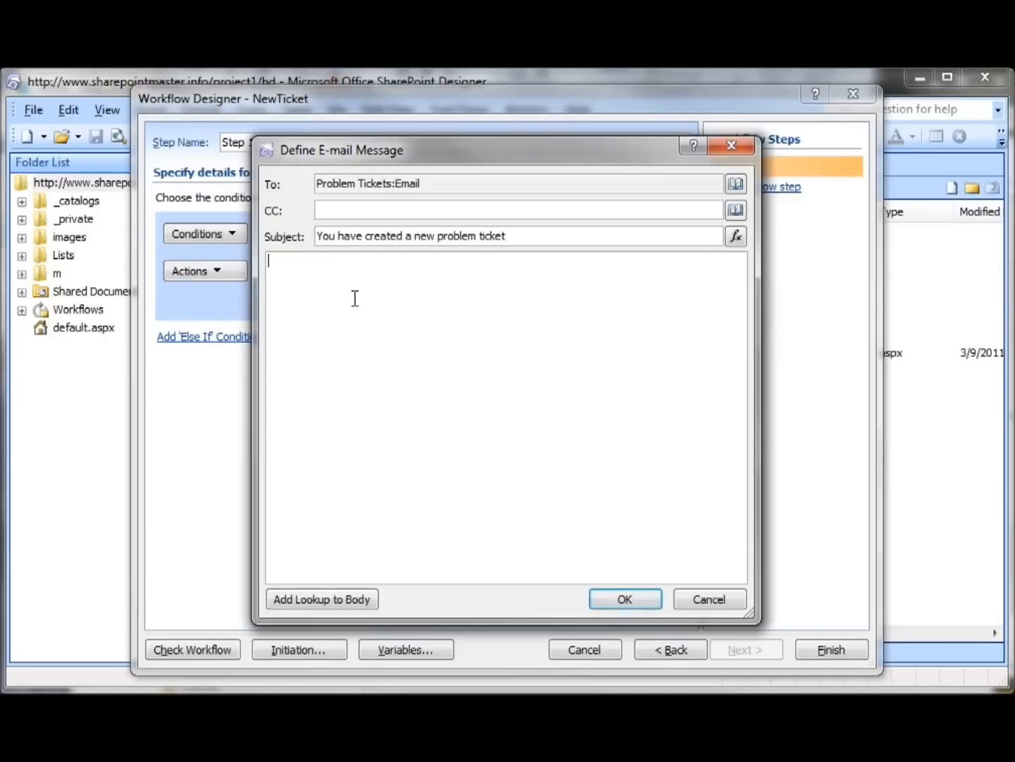
pyautogui.write('You have created a new help desk ticket. Your ticket number is')
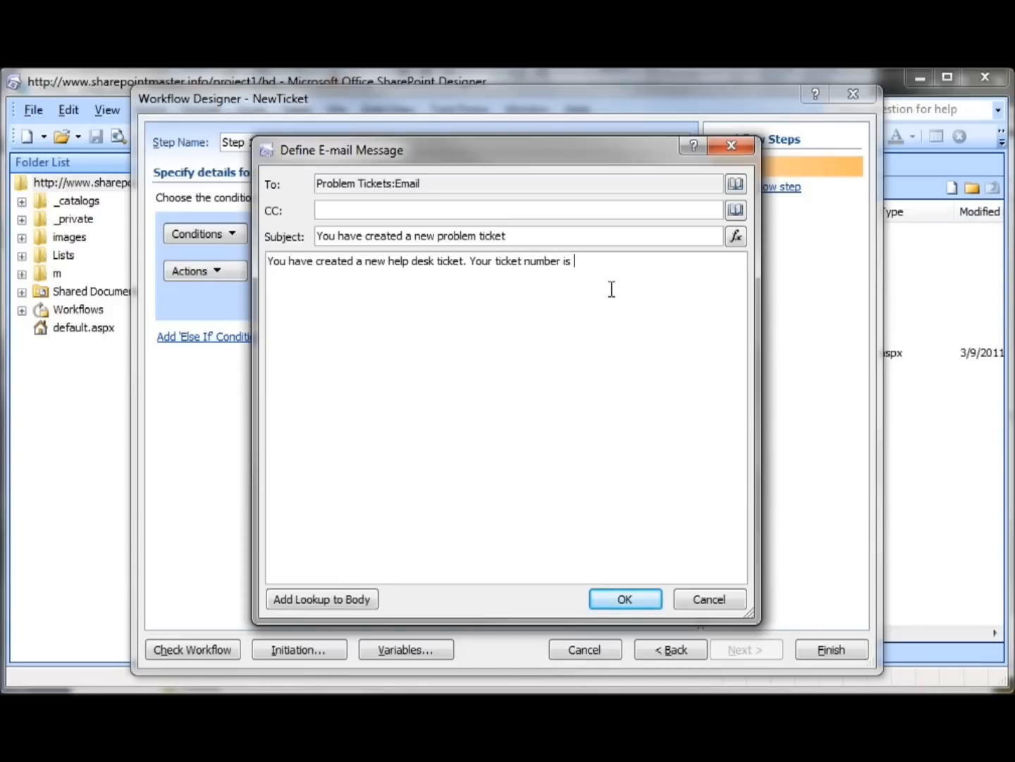
pyautogui.click(296, 603)
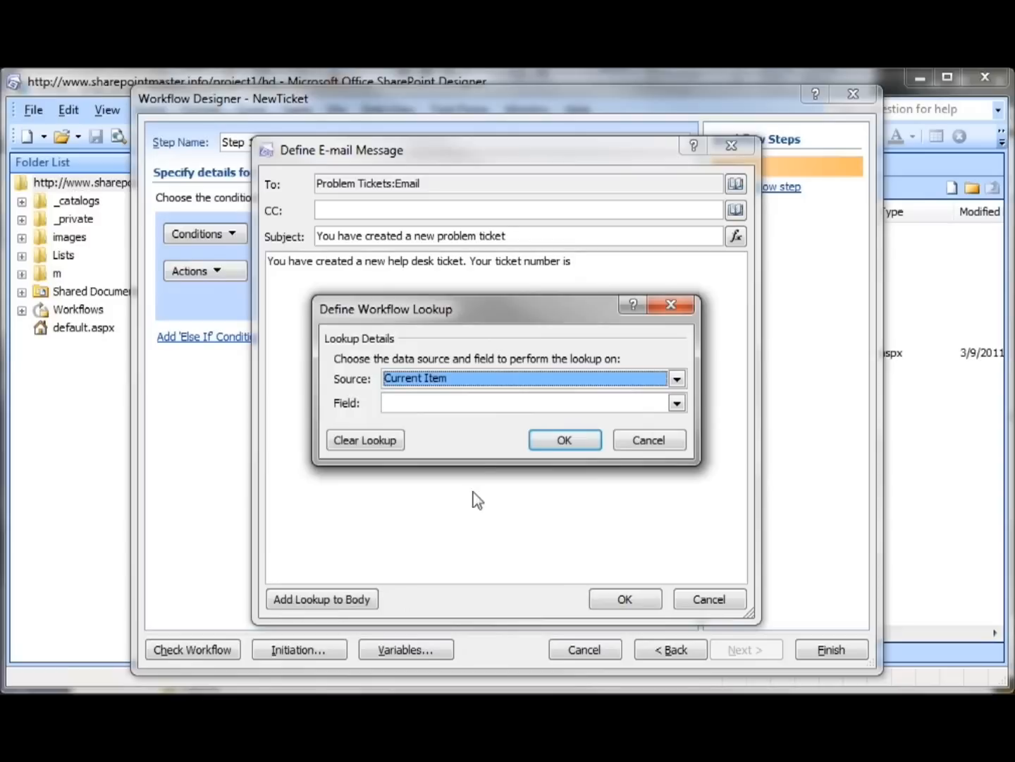
pyautogui.click(676, 404)
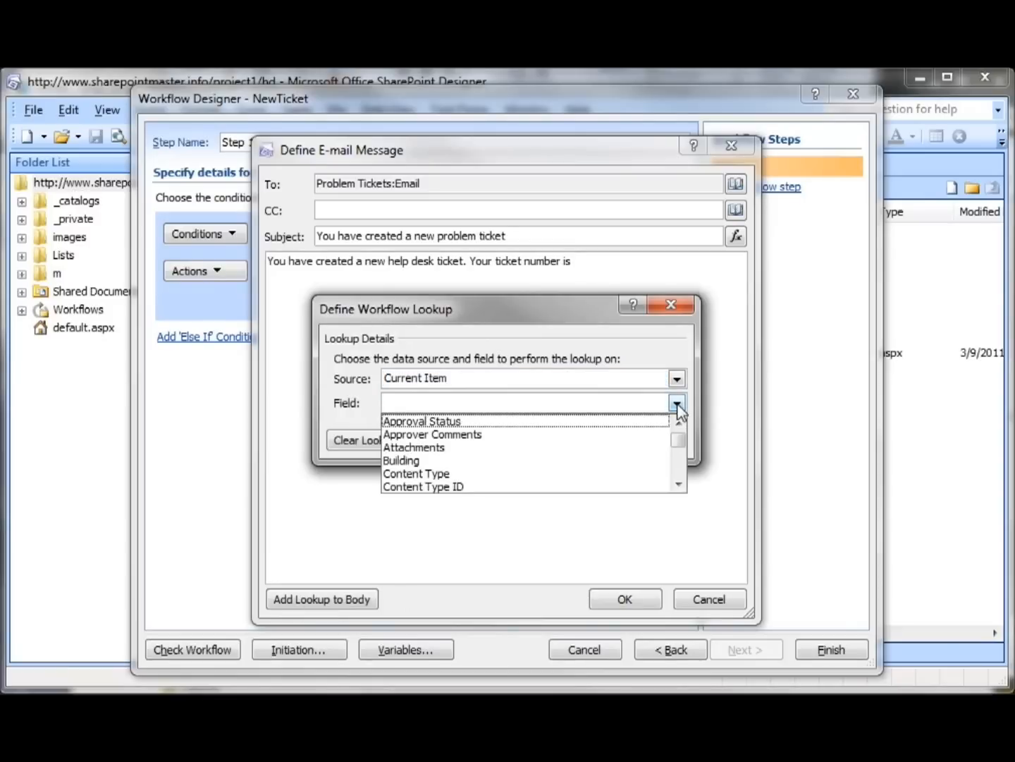
pyautogui.press('t')
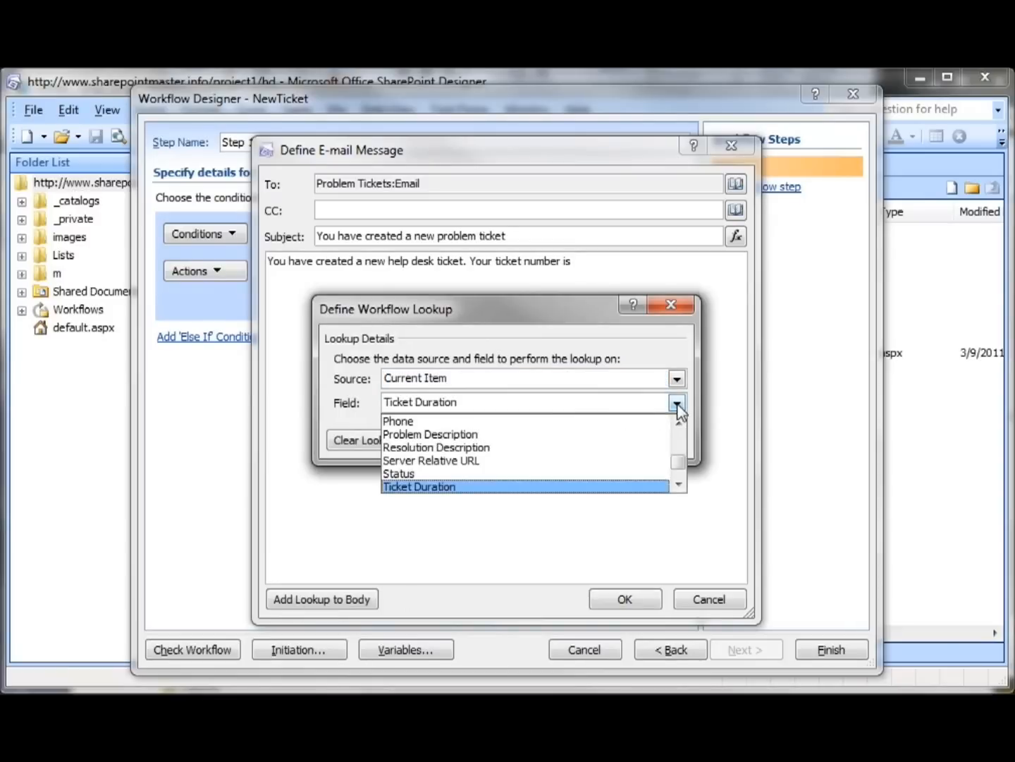
pyautogui.click(680, 486)
pyautogui.click(657, 489)
pyautogui.click(565, 440)
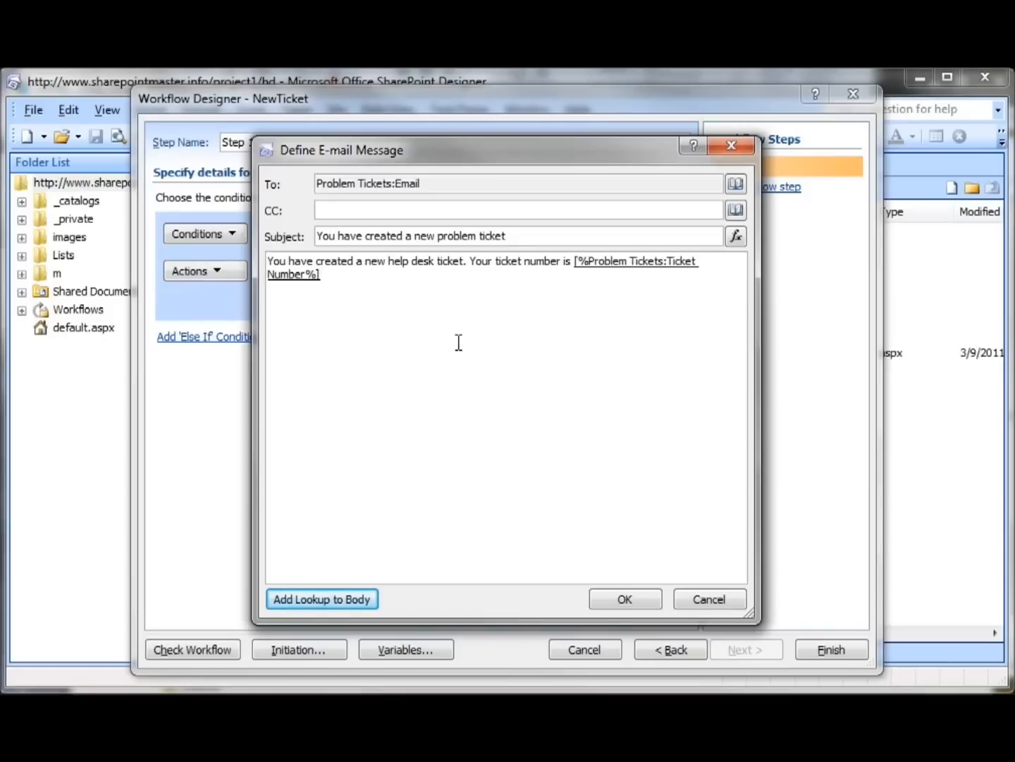
# Below a blank line, add "The details you entered for the ticket are:" with User, Cube, Building and Description labels
pyautogui.press('Return')
pyautogui.press('Return')
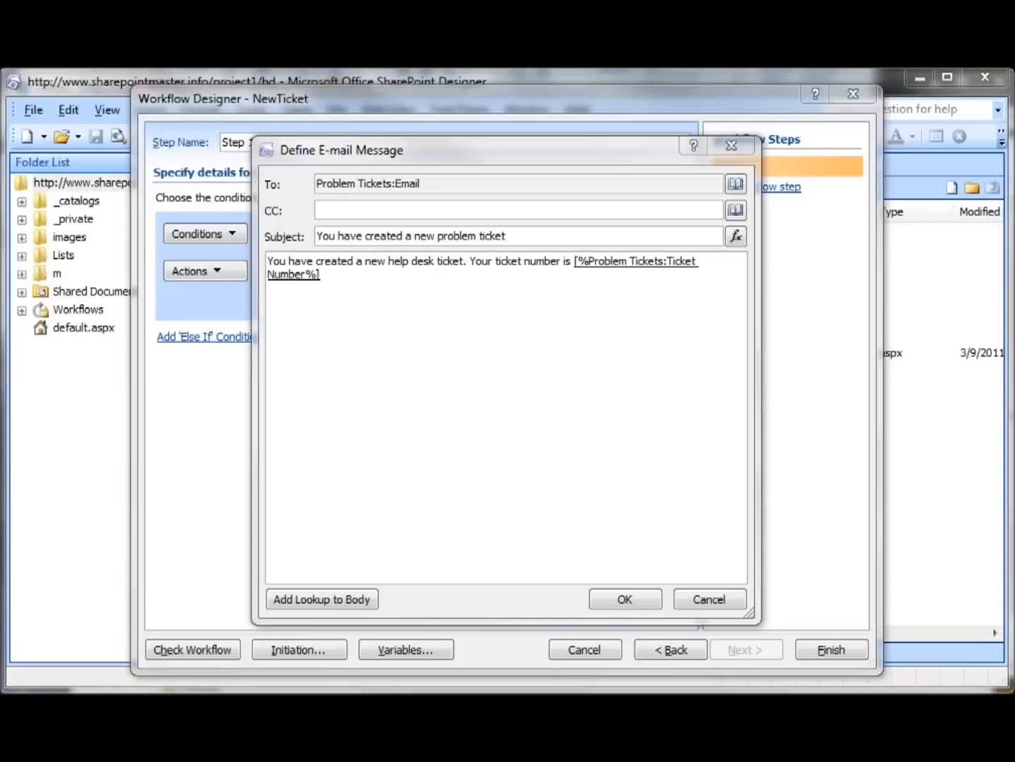
pyautogui.click(358, 324)
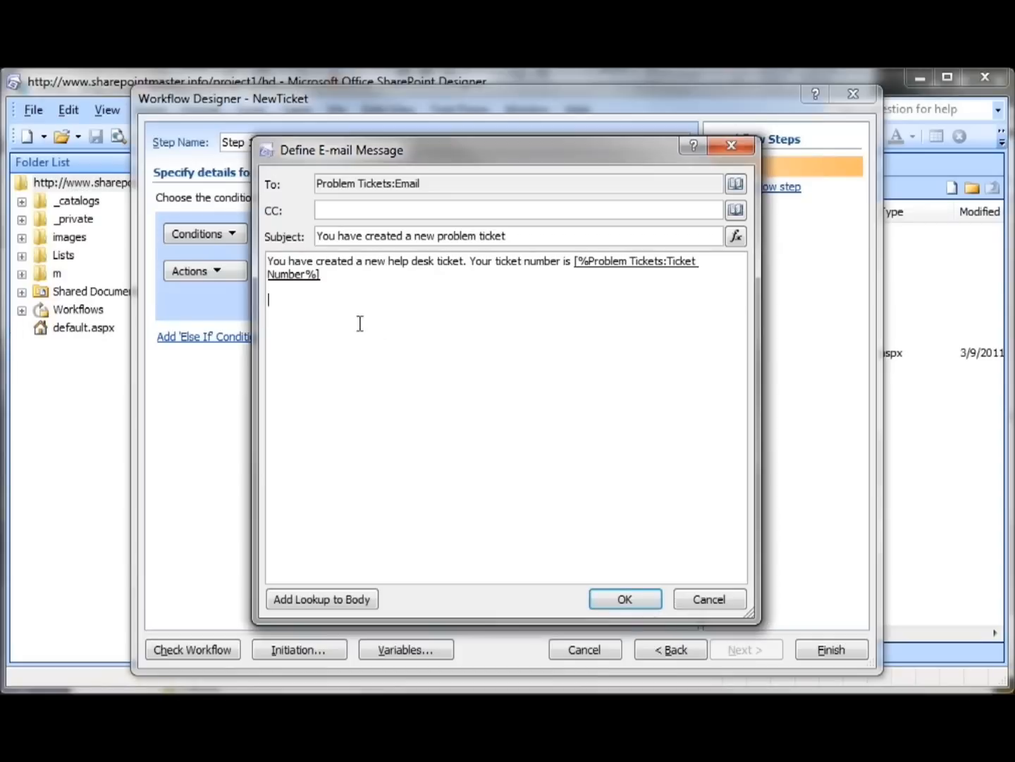
pyautogui.write('The details you entered for the ticket are: User: Cube: Building: Description:')
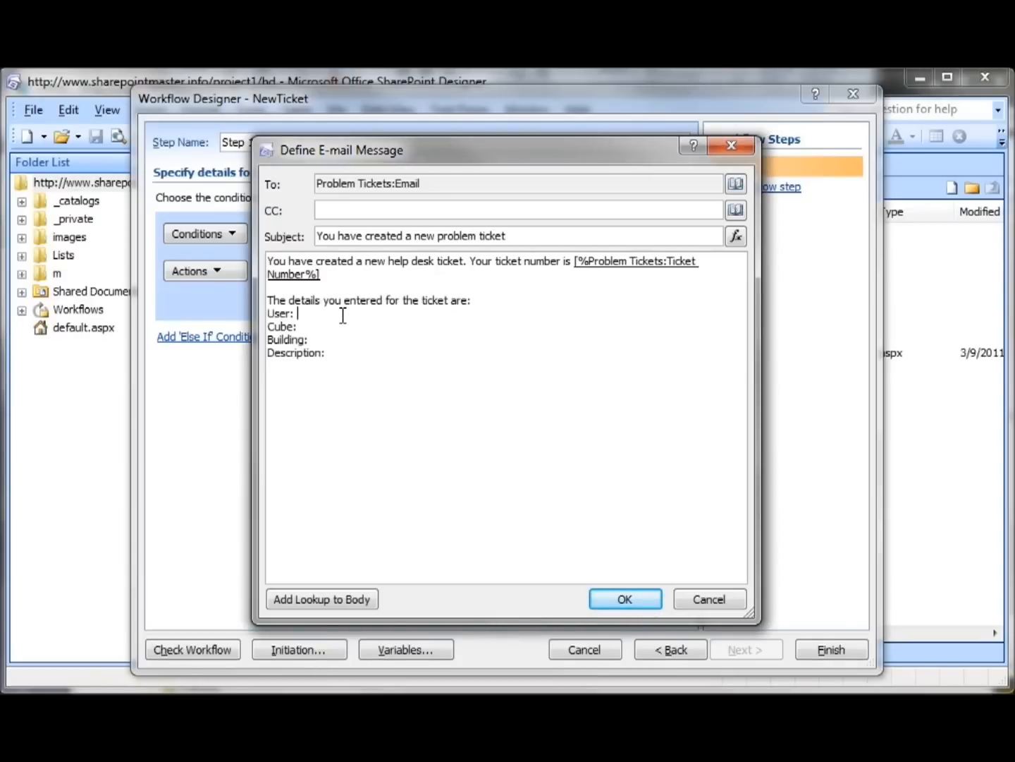
# Insert a lookup of the current item's Name field after the User label
pyautogui.click(335, 603)
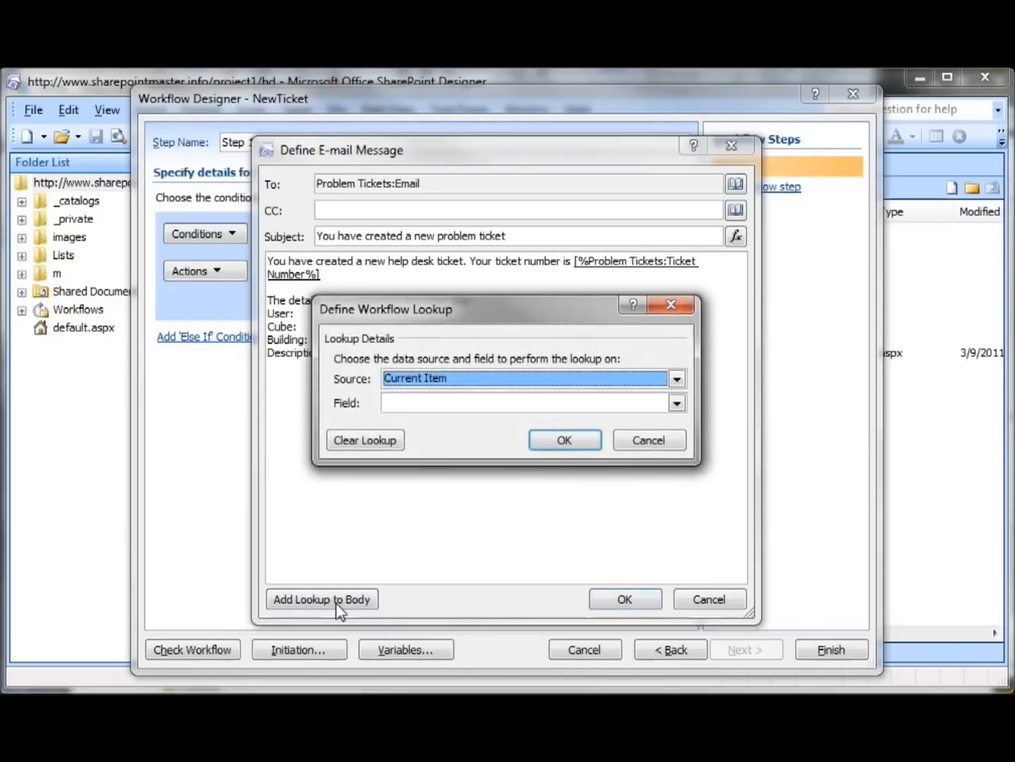
pyautogui.click(676, 403)
pyautogui.press('n')
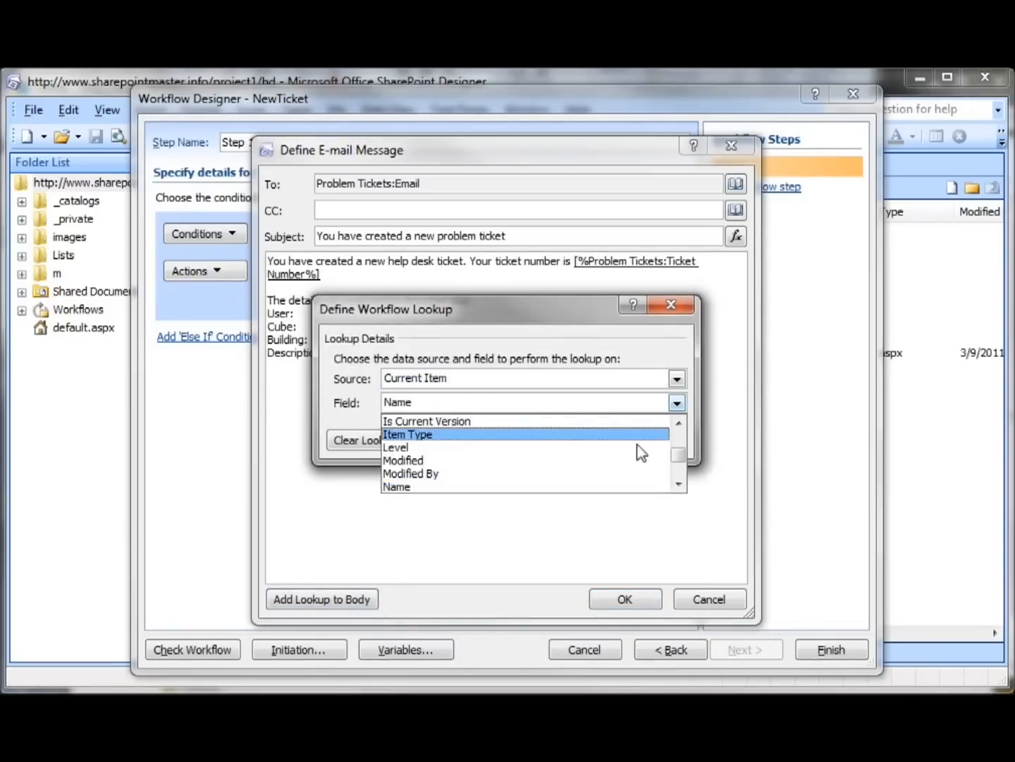
pyautogui.click(616, 488)
pyautogui.click(588, 442)
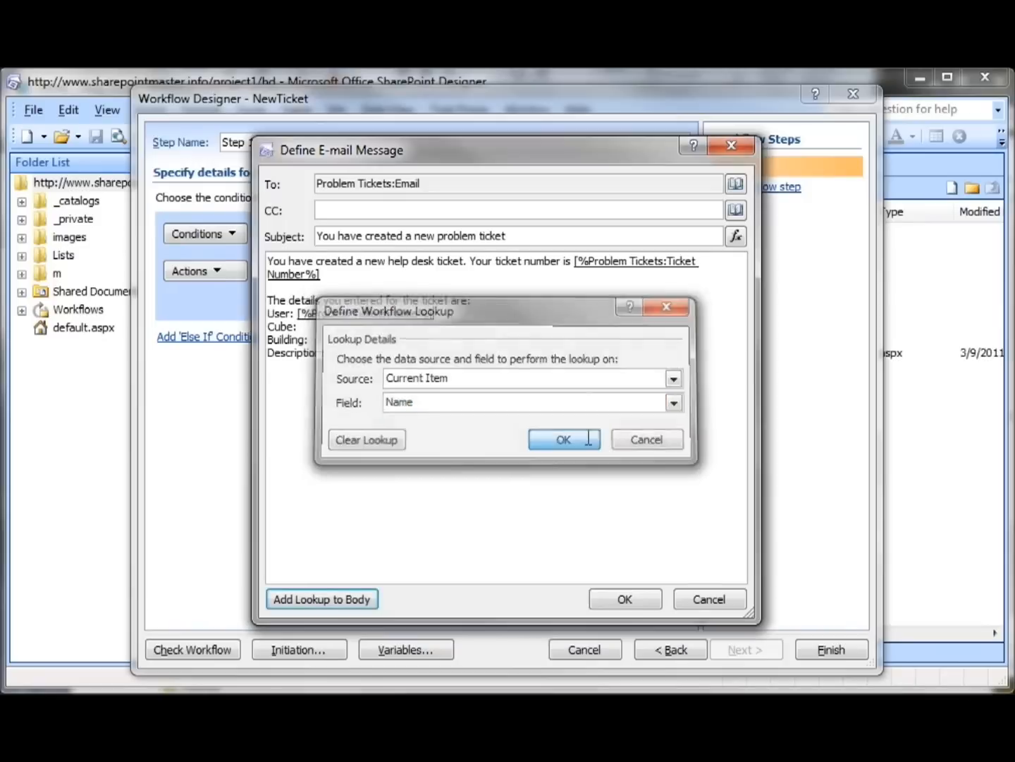
# Insert a lookup of the current item's Cube field after the Cube label and confirm the email message
pyautogui.click(394, 333)
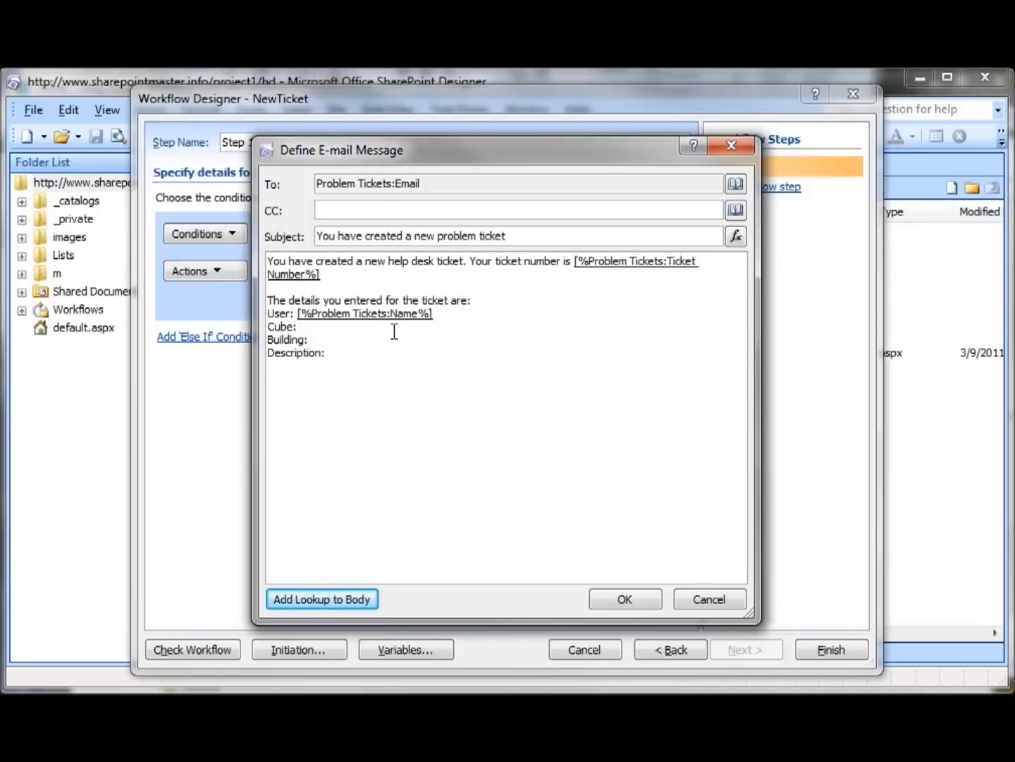
pyautogui.click(293, 601)
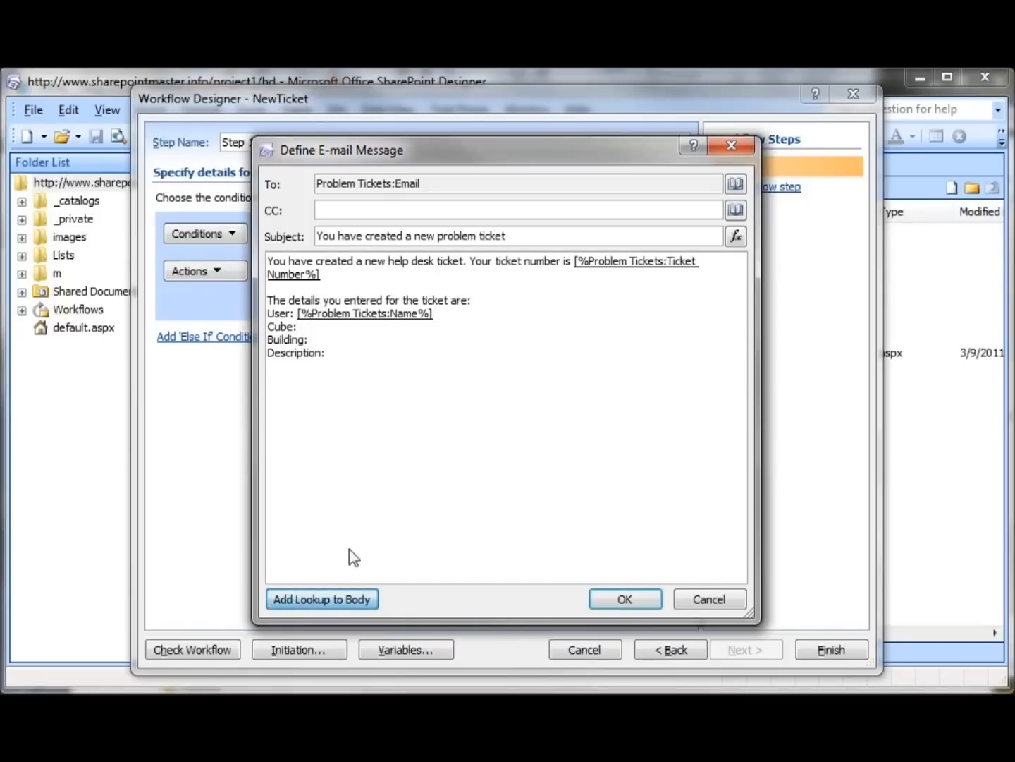
pyautogui.click(449, 408)
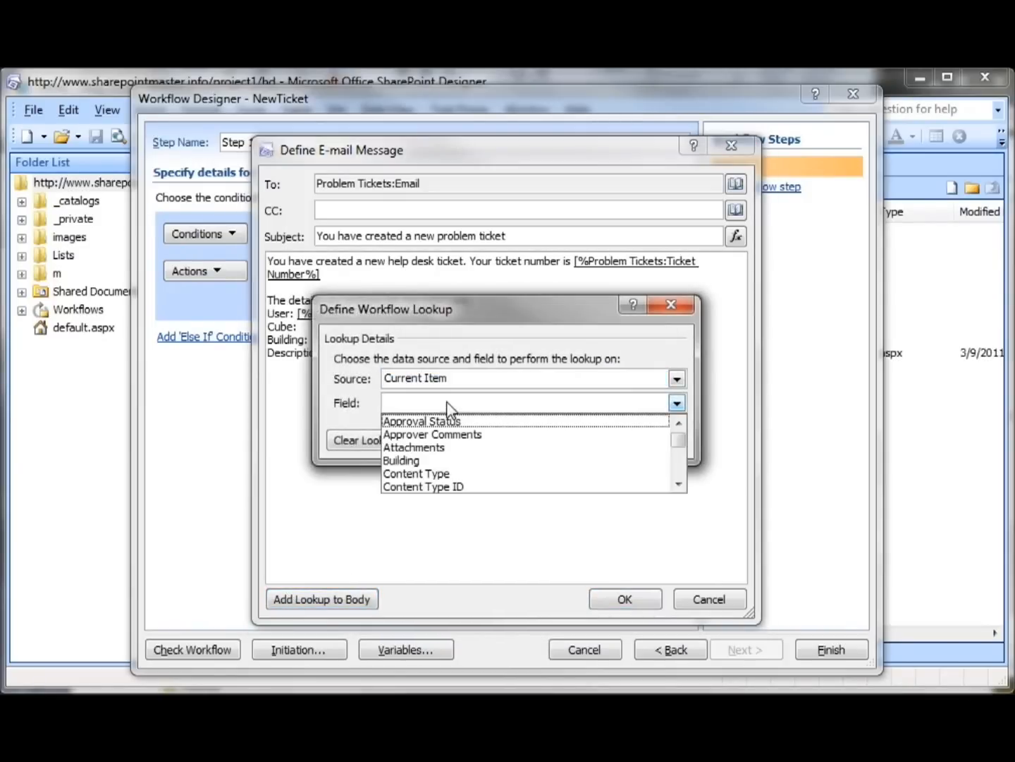
pyautogui.press('c')
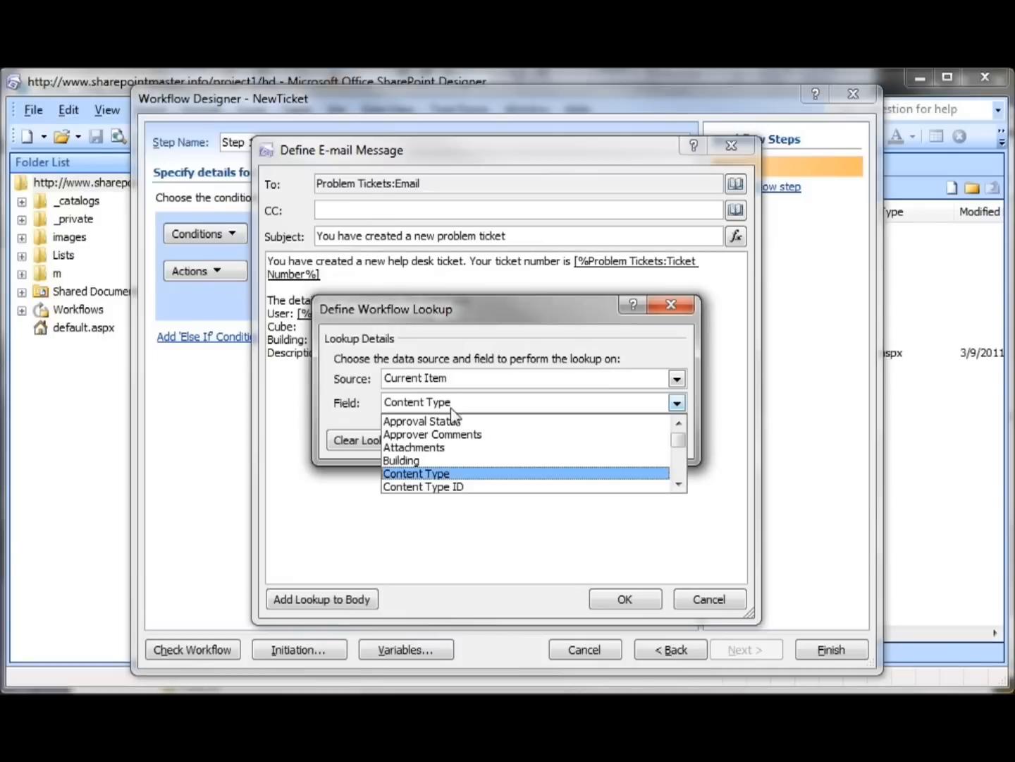
pyautogui.click(678, 486)
pyautogui.click(679, 485)
pyautogui.click(678, 486)
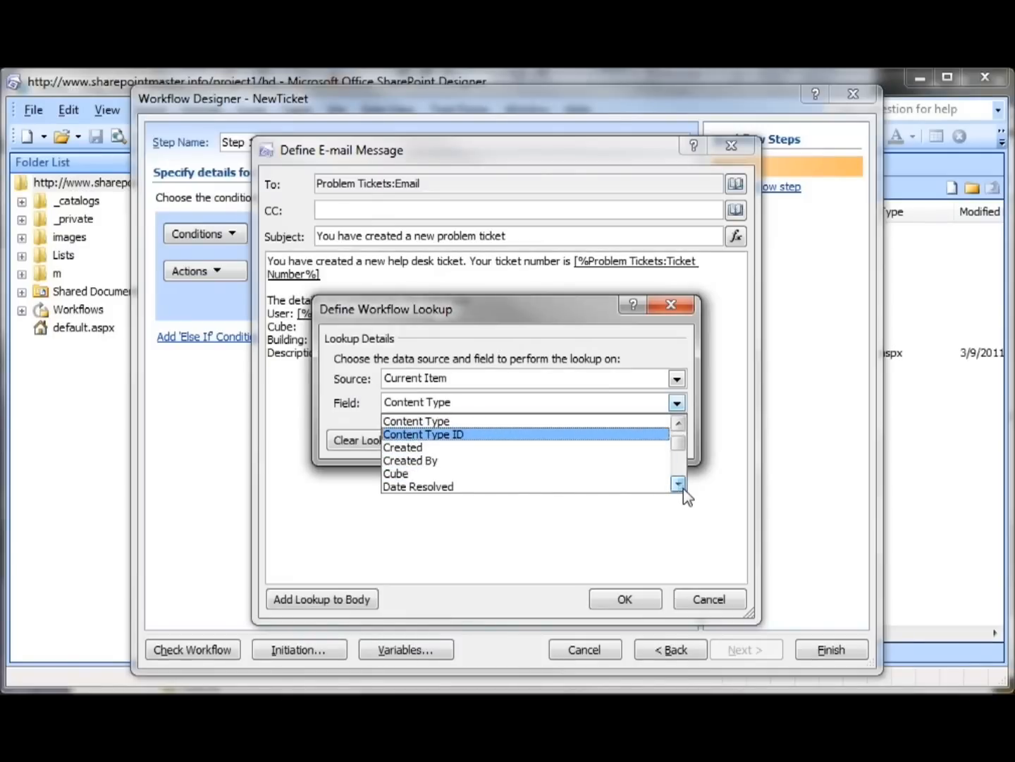
pyautogui.click(619, 474)
pyautogui.click(569, 441)
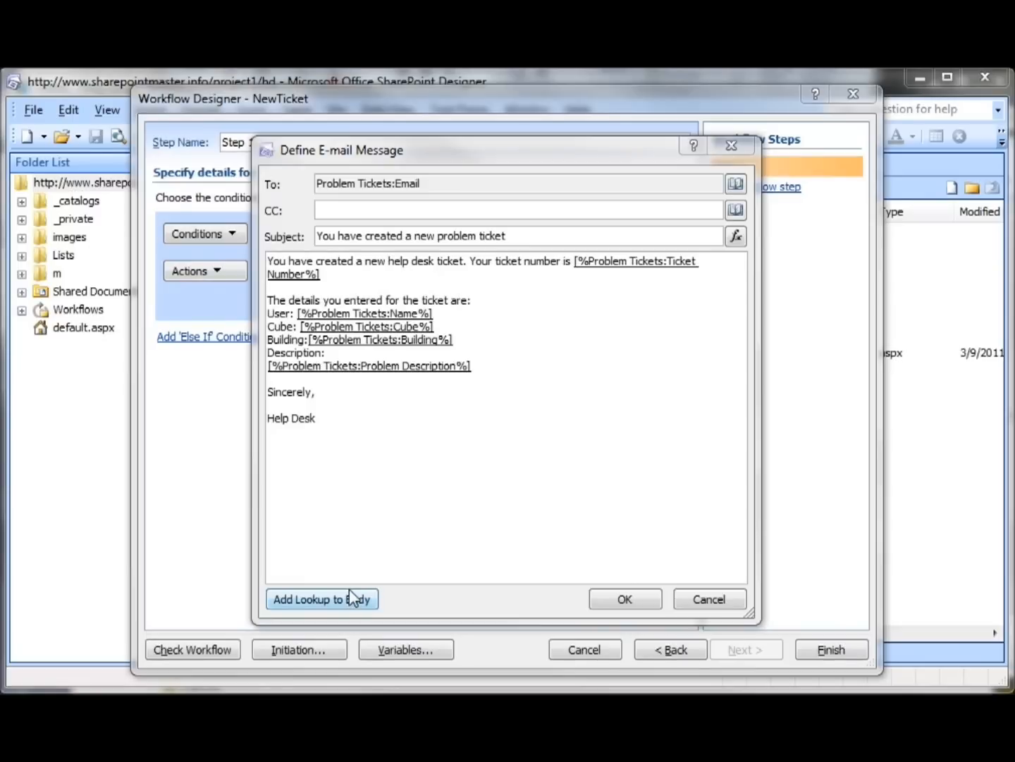
pyautogui.click(648, 601)
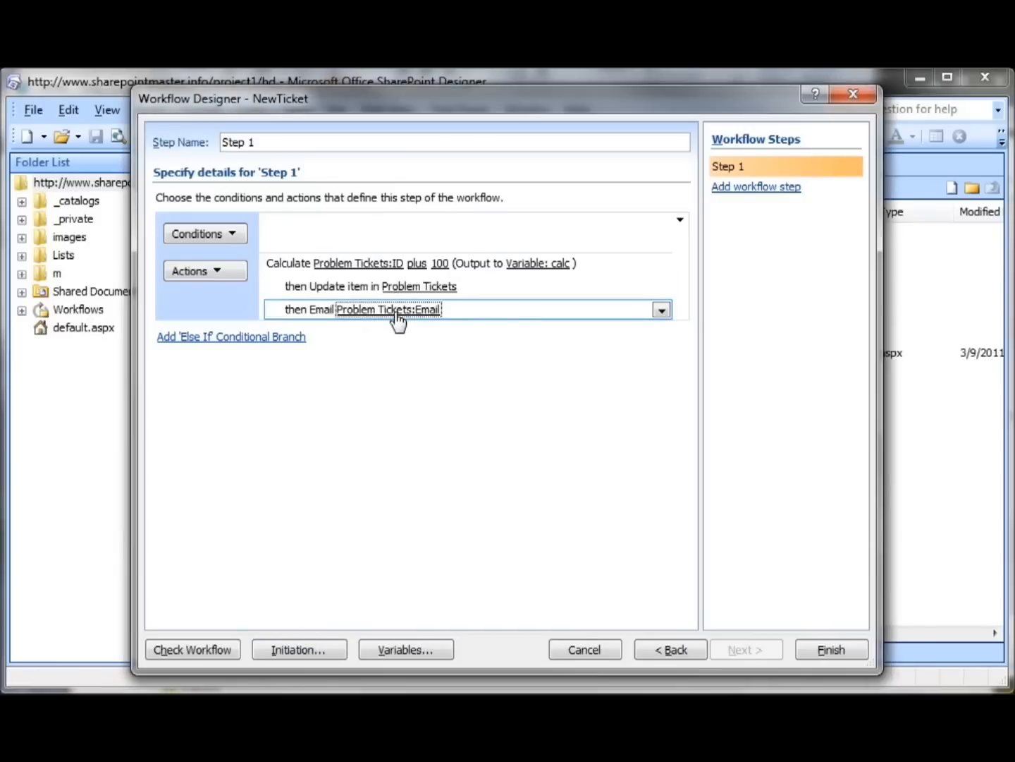
# Reopen the email and add "If any of this information is incorrect, or to lookup the status of your ticket, please go back to" above the closing
pyautogui.click(396, 310)
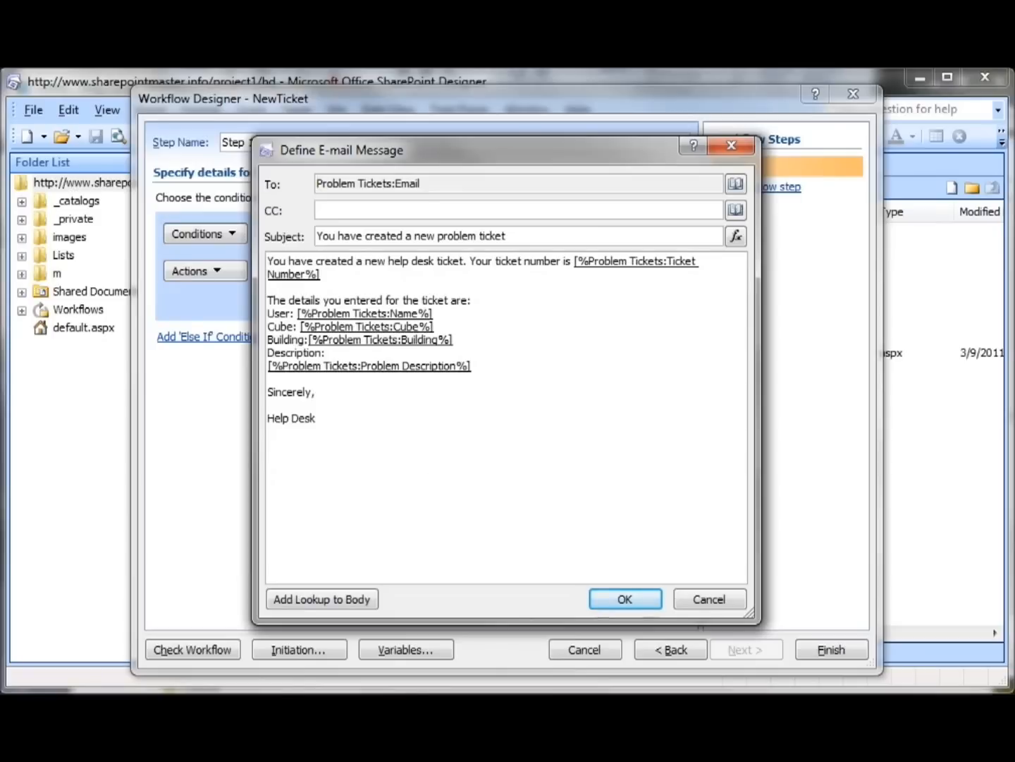
pyautogui.click(522, 362)
pyautogui.press('Return')
pyautogui.press('Return')
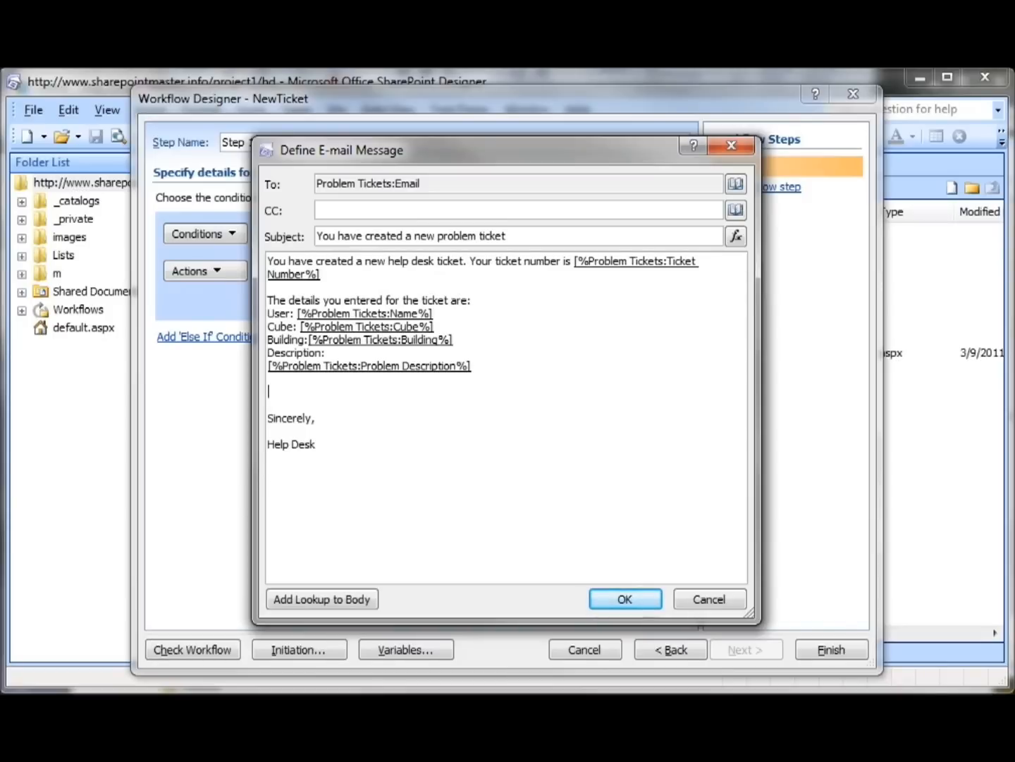
pyautogui.write('If any of this information is incorrect, or to lookup the status of your ticket, please go back to')
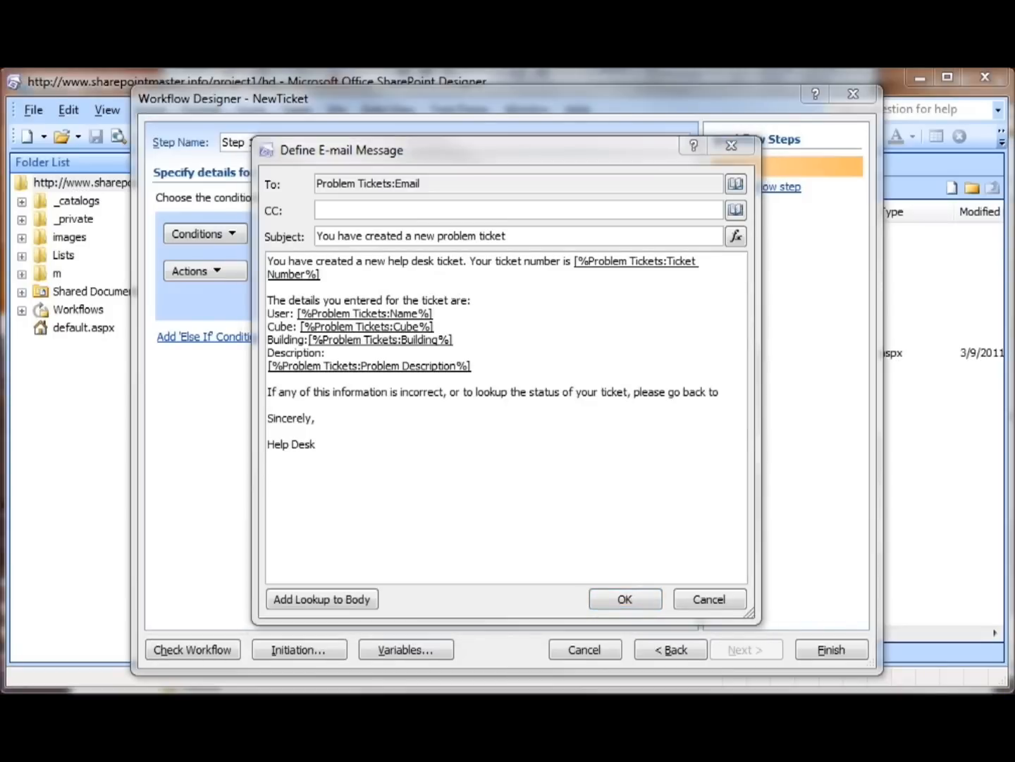
# Copy the Problem Tickets list address from Internet Explorer into the email body after "please go back to" and confirm the message
pyautogui.hotkey('alt', 'Tab')
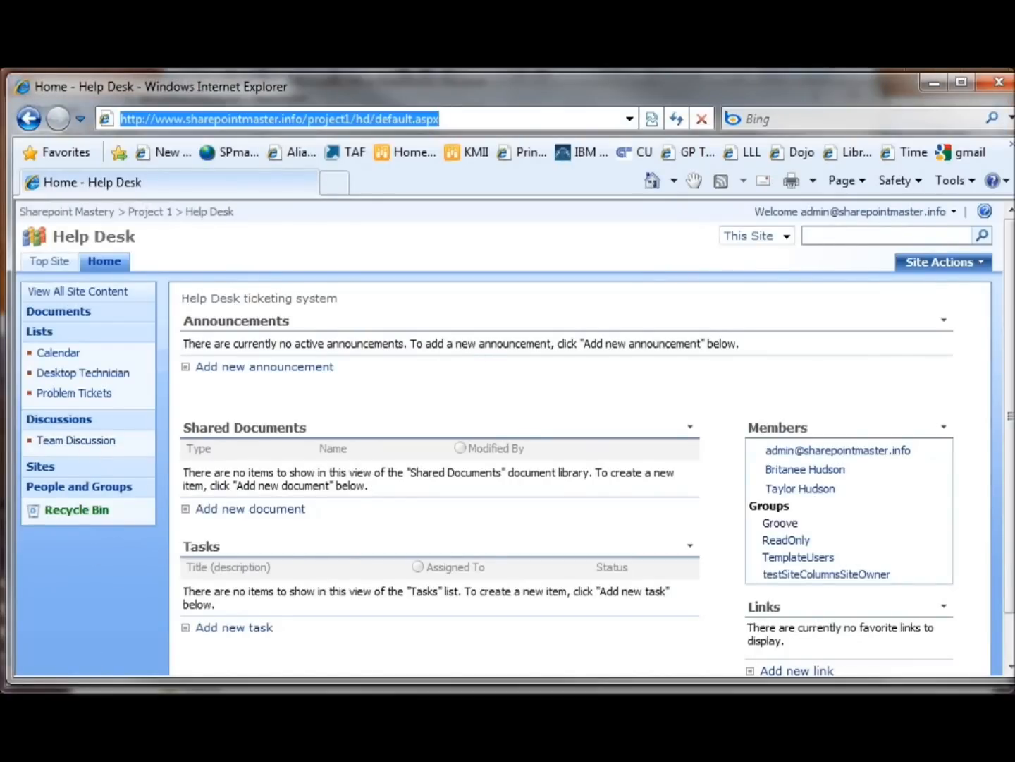
pyautogui.click(74, 393)
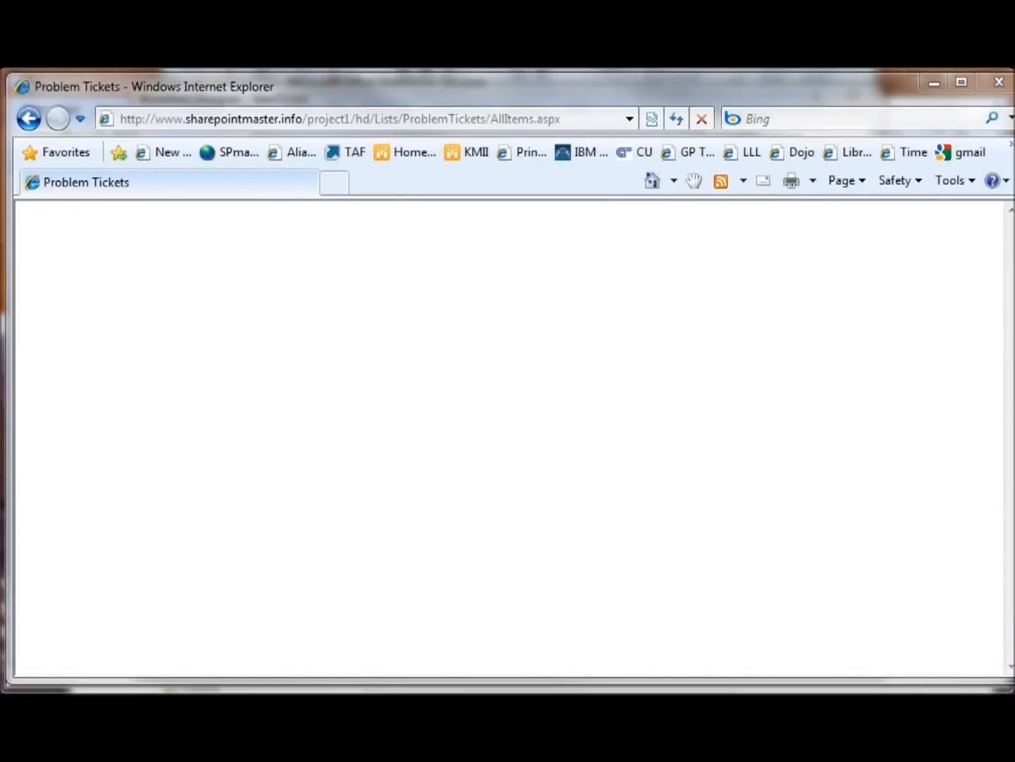
pyautogui.hotkey('alt', 'Tab')
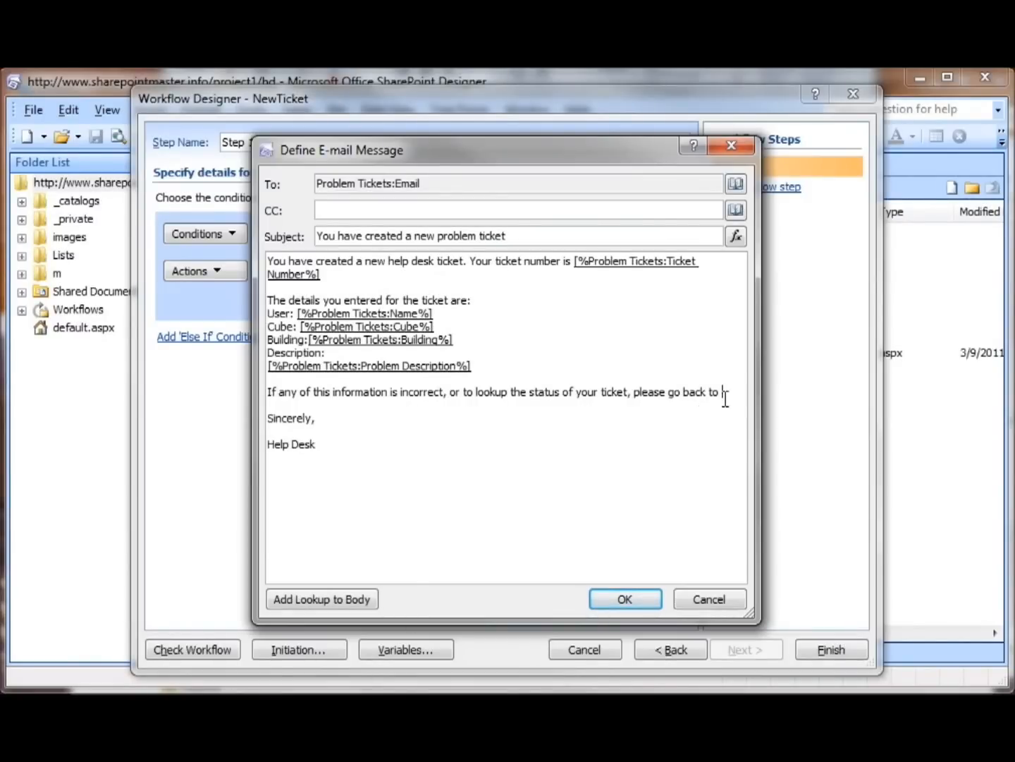
pyautogui.write('http://www.sharepointmaster.info/project1/hd/Lists/ProblemTickets/AllItems.aspx')
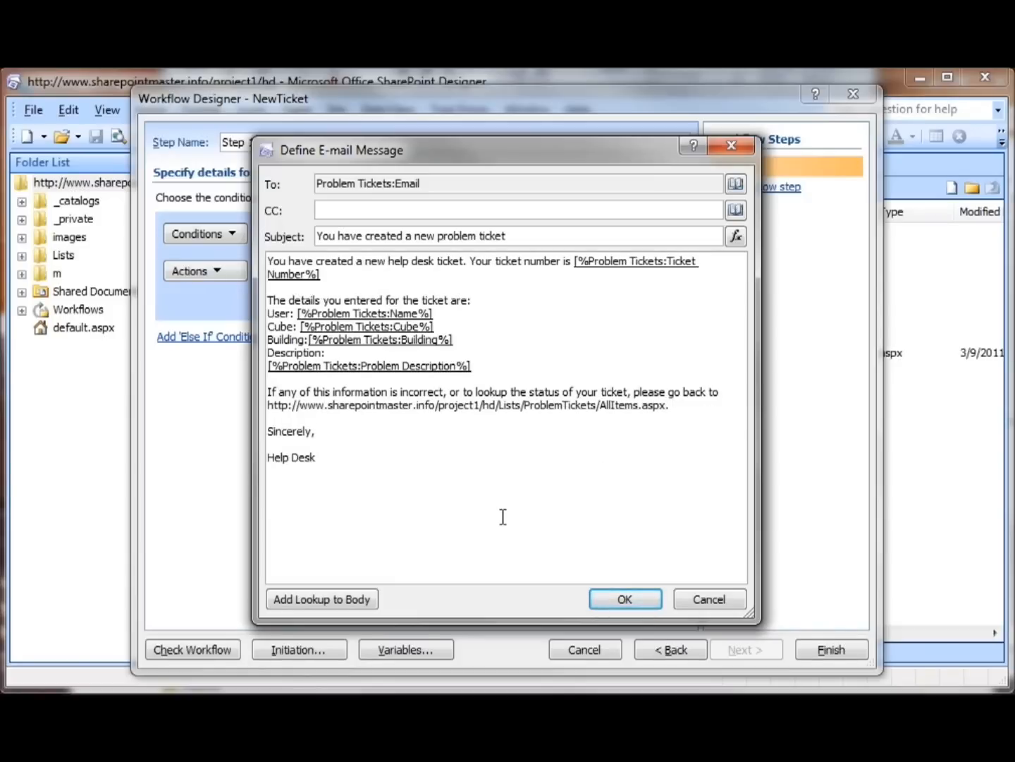
pyautogui.click(601, 603)
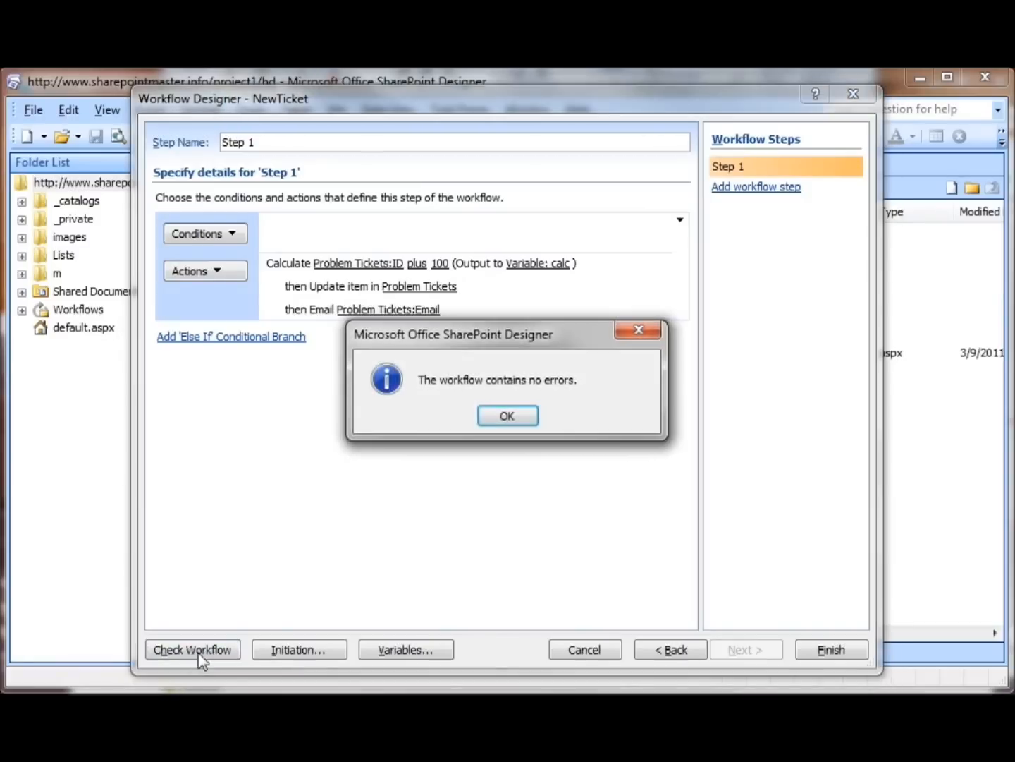
# Close the workflow error check and finish the NewTicket workflow
pyautogui.click(522, 418)
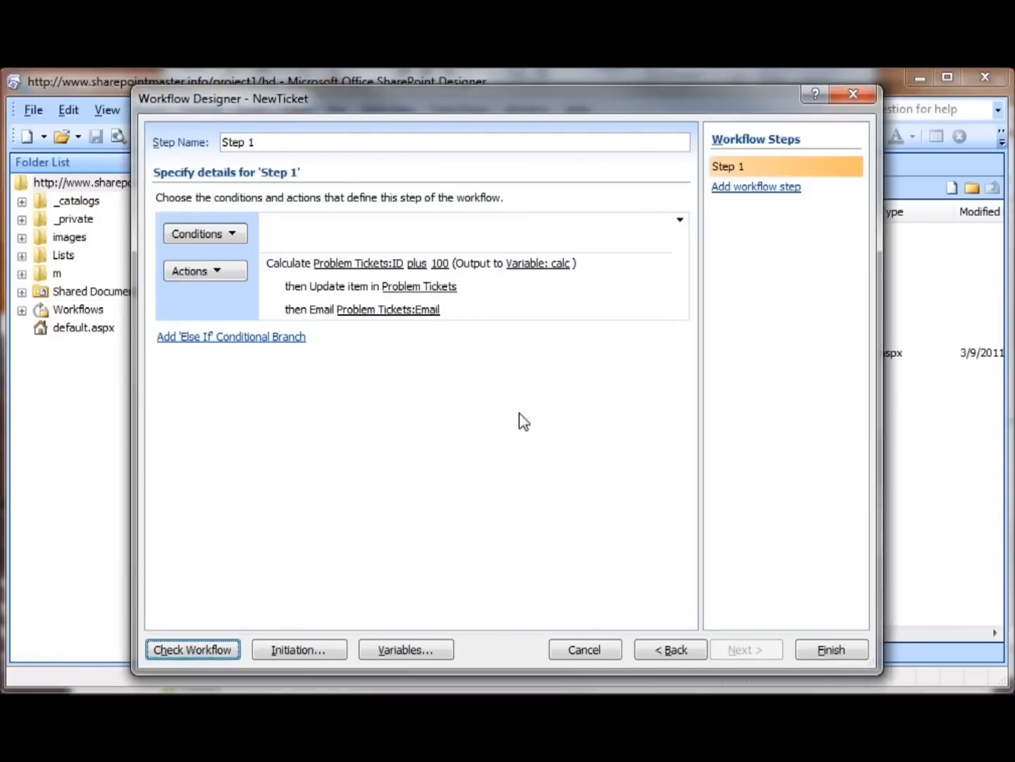
pyautogui.click(829, 648)
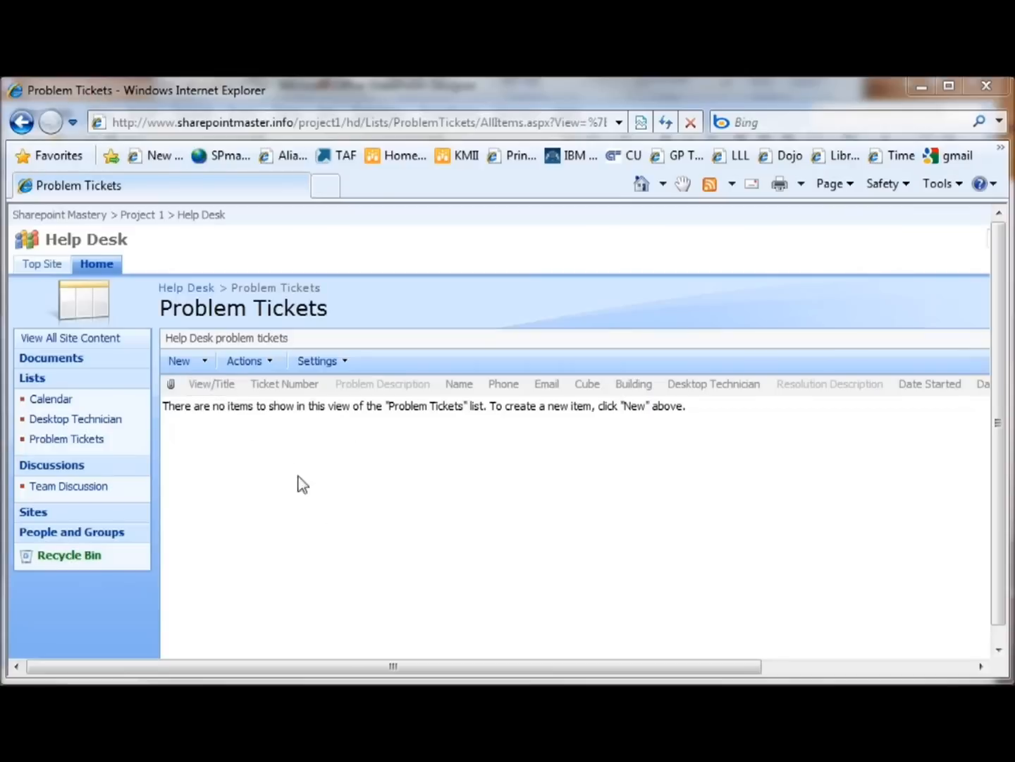
# In the browser's Problem Tickets list, start a new item with the problem description "test workflow stage 1 -ID, email to user"
pyautogui.click(185, 363)
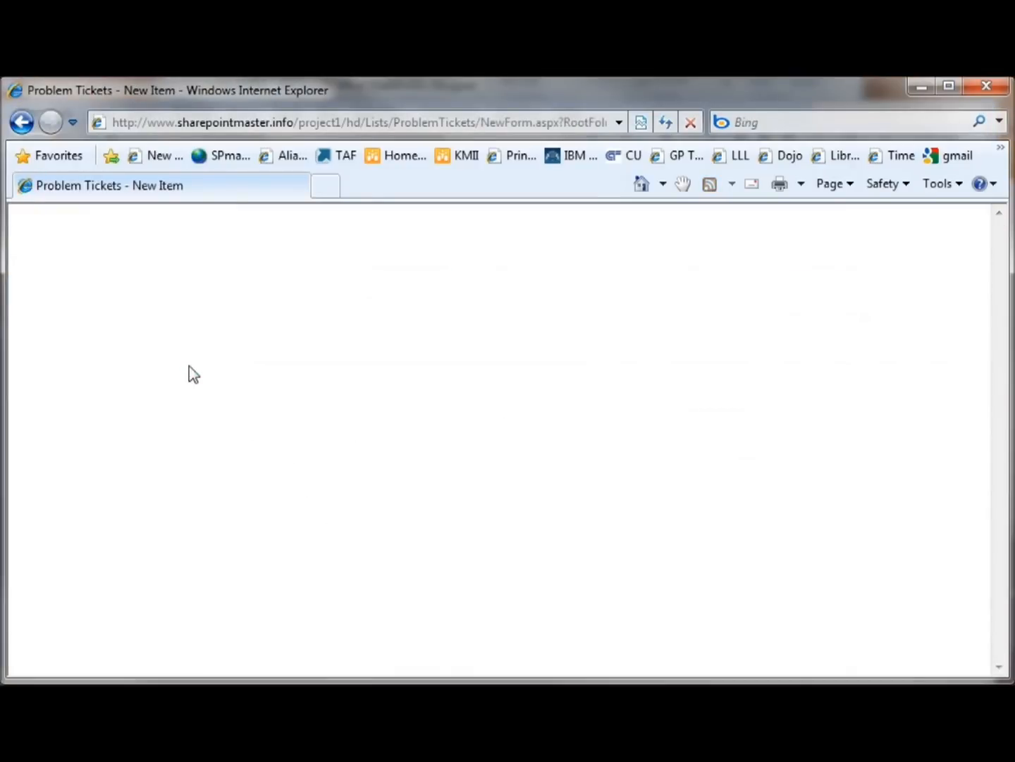
pyautogui.click(412, 491)
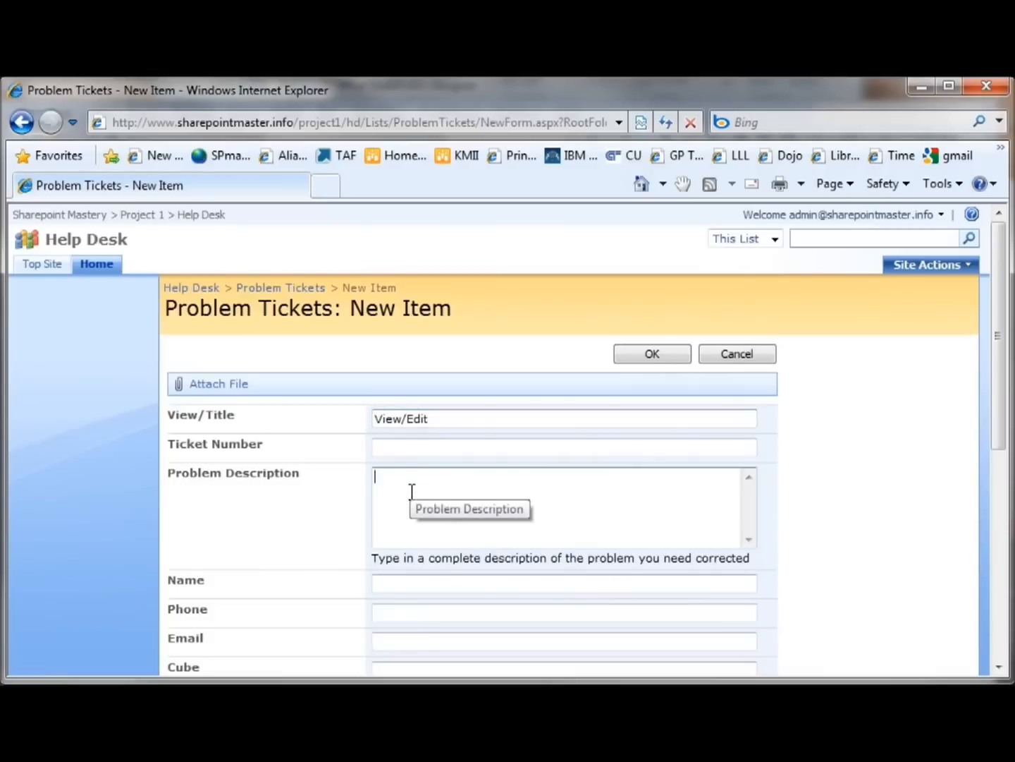
pyautogui.write('test workflow stage 1')
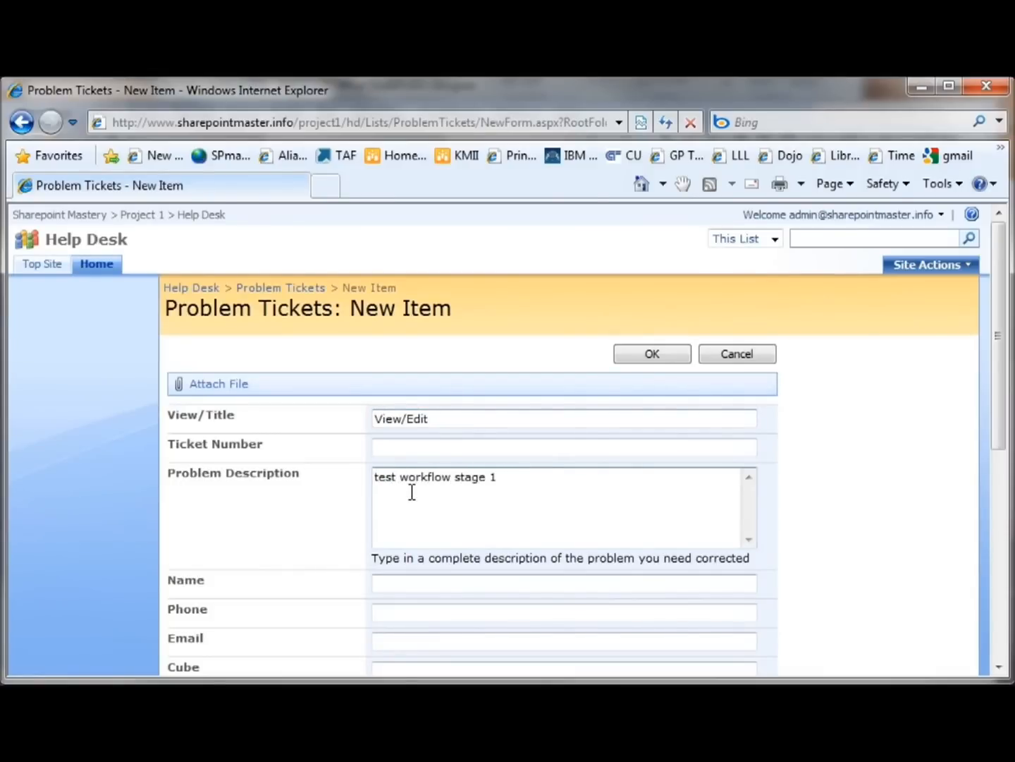
pyautogui.write(' -ID, email to user')
# Fill in the requester's name and e-mail address on the new ticket, leaving the phone blank
pyautogui.scroll(-3, 464, 512)
pyautogui.click(437, 442)
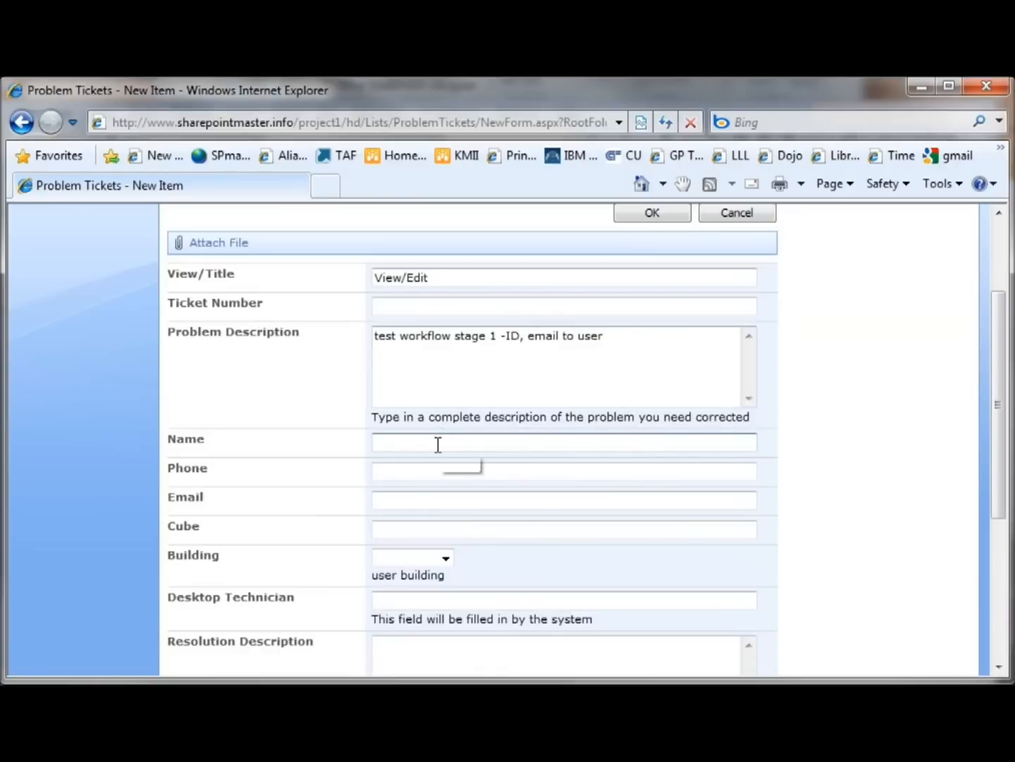
pyautogui.write('Kdei')
pyautogui.press('BackSpace')
pyautogui.press('BackSpace')
pyautogui.write('eith')
pyautogui.press('Tab')
pyautogui.press('Tab')
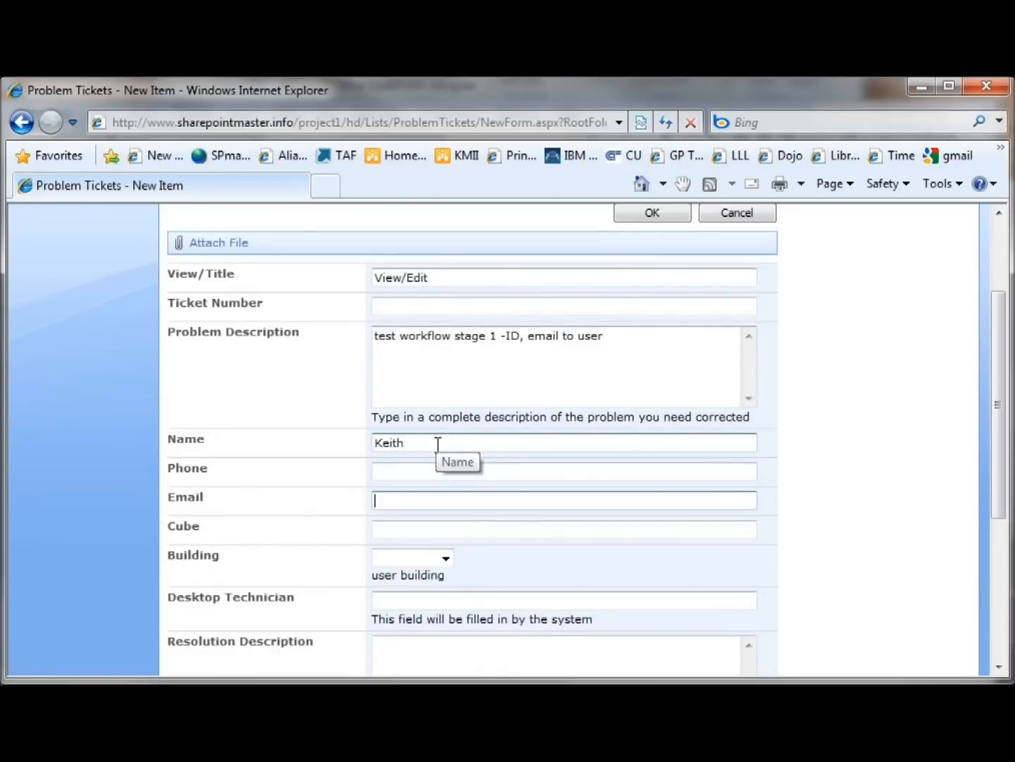
pyautogui.write('k')
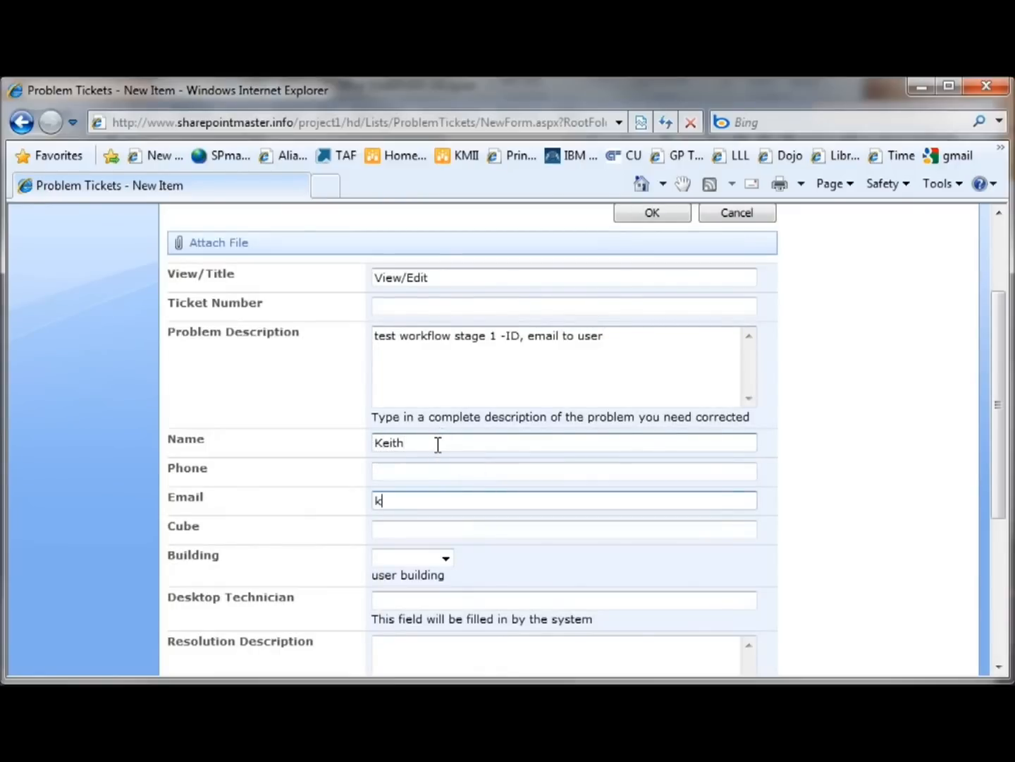
# Set the ticket's cube to 123 and its building to Building 1, and save the ticket
pyautogui.scroll(-2, 610, 535)
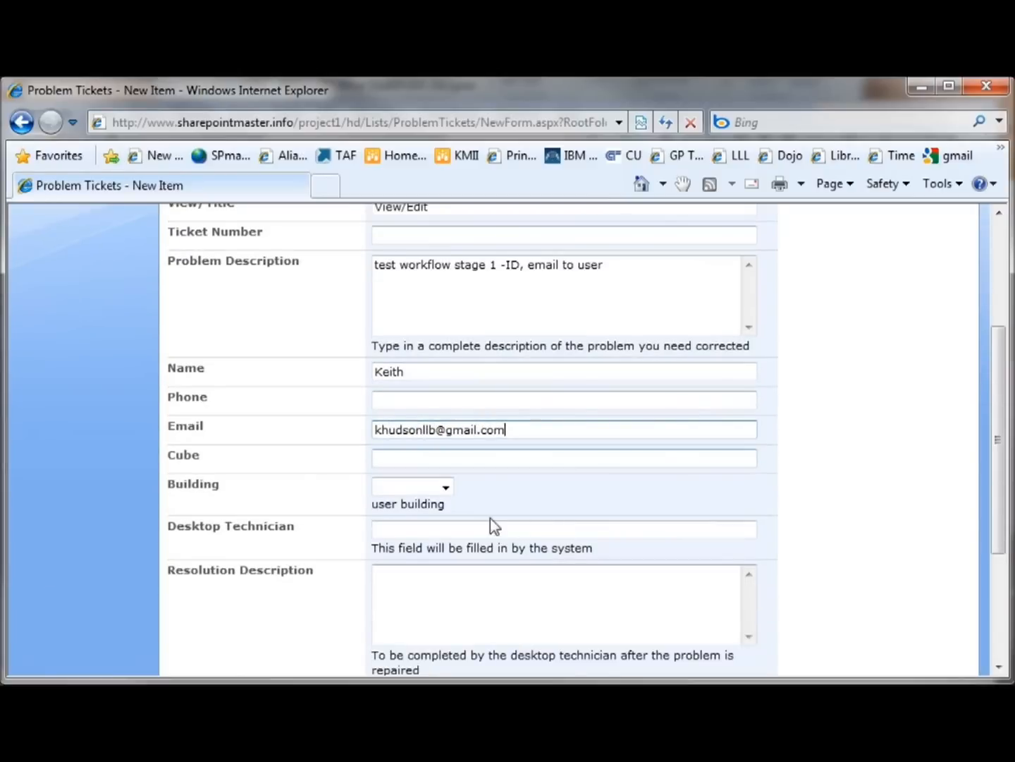
pyautogui.click(425, 459)
pyautogui.write('123')
pyautogui.click(446, 487)
pyautogui.click(432, 519)
pyautogui.scroll(-3, 739, 537)
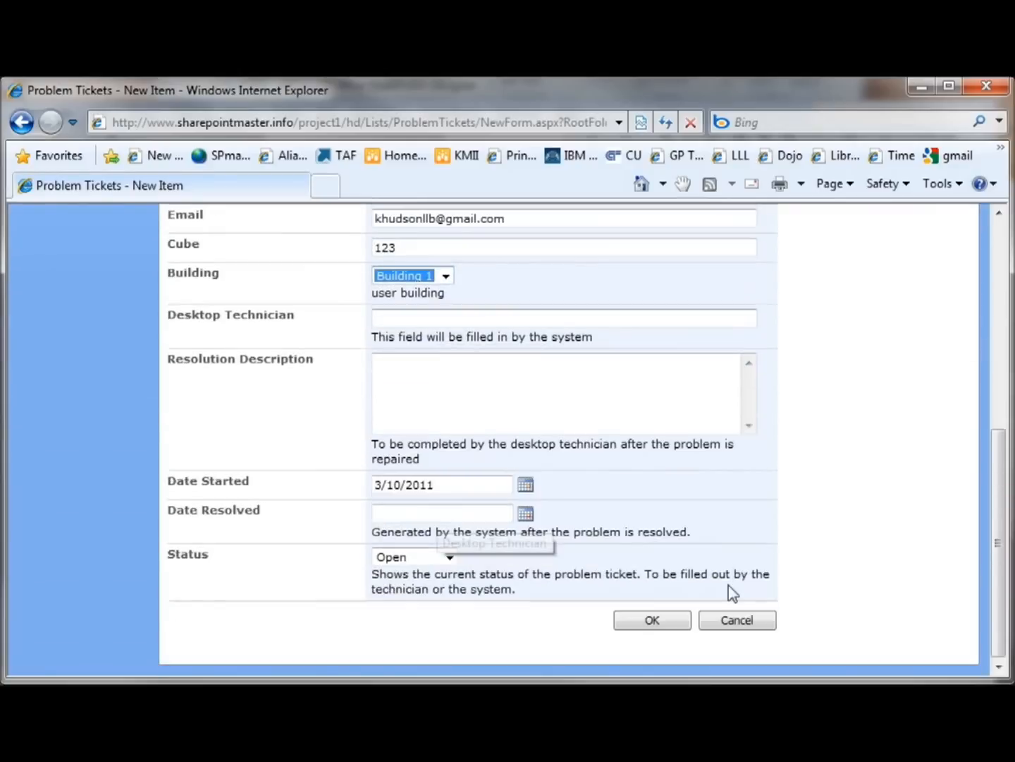
pyautogui.click(662, 622)
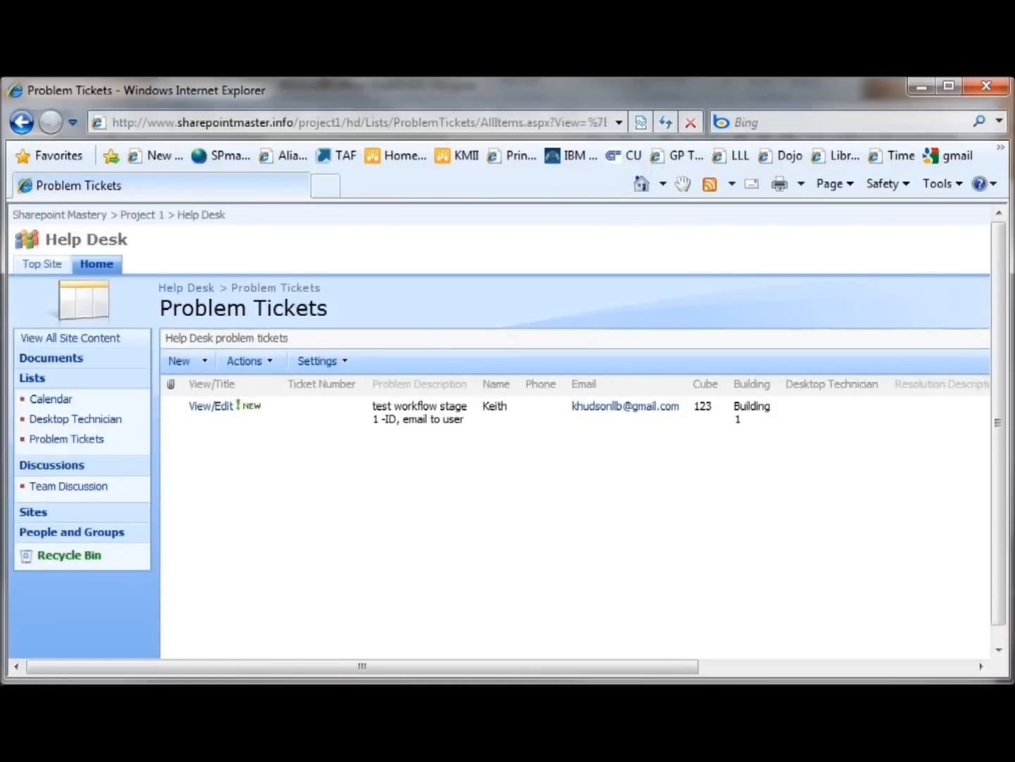
# Refresh the Problem Tickets list and check the new ticket's NewTicket workflow status and ticket number
pyautogui.moveTo(670, 666); pyautogui.dragTo(948, 669)
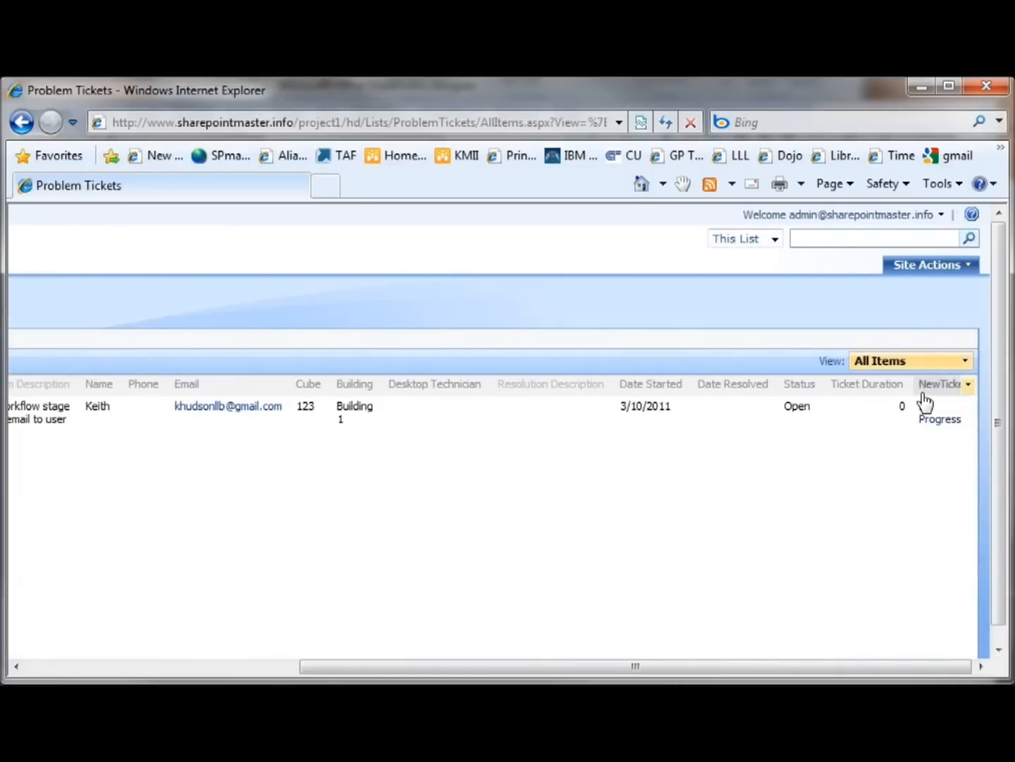
pyautogui.click(665, 124)
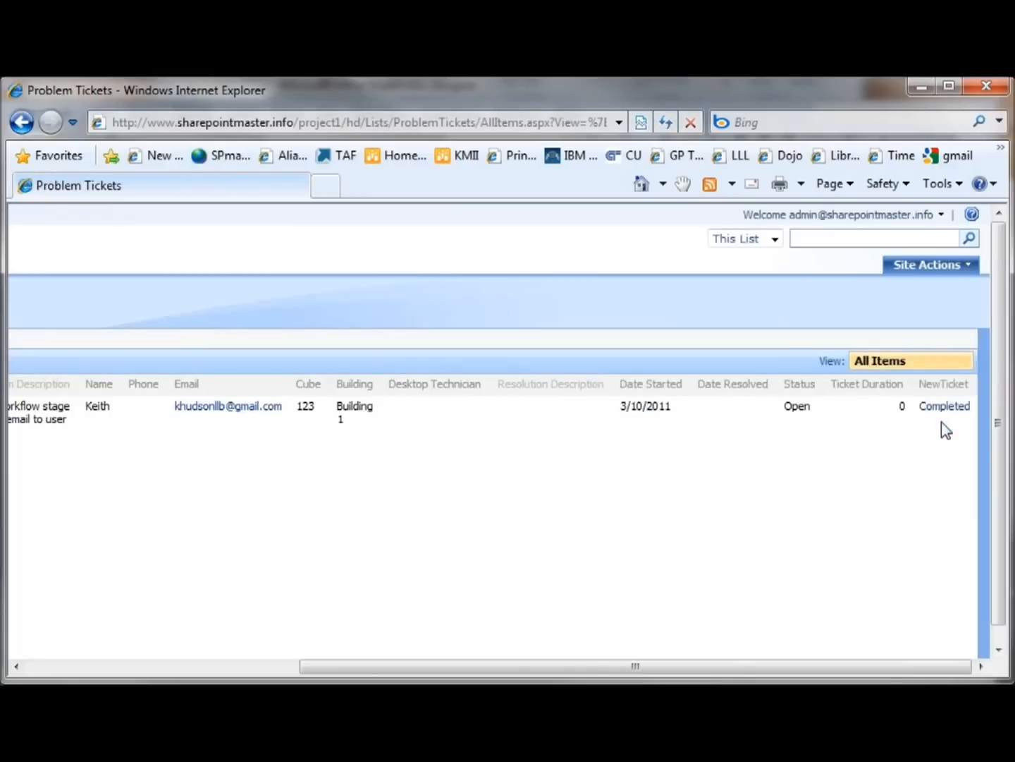
pyautogui.moveTo(359, 664); pyautogui.dragTo(12, 665)
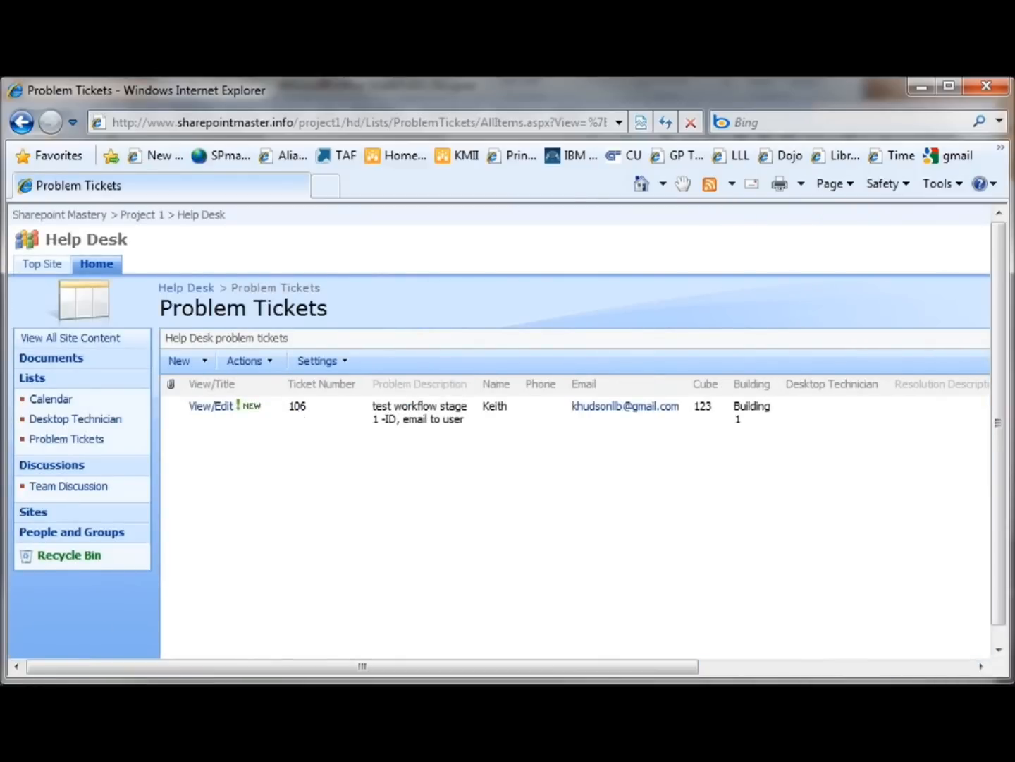
# Switch to the received "You have created a new problem ticket" email in Outlook, review its ticket details, and close it
pyautogui.hotkey('alt', 'Tab')
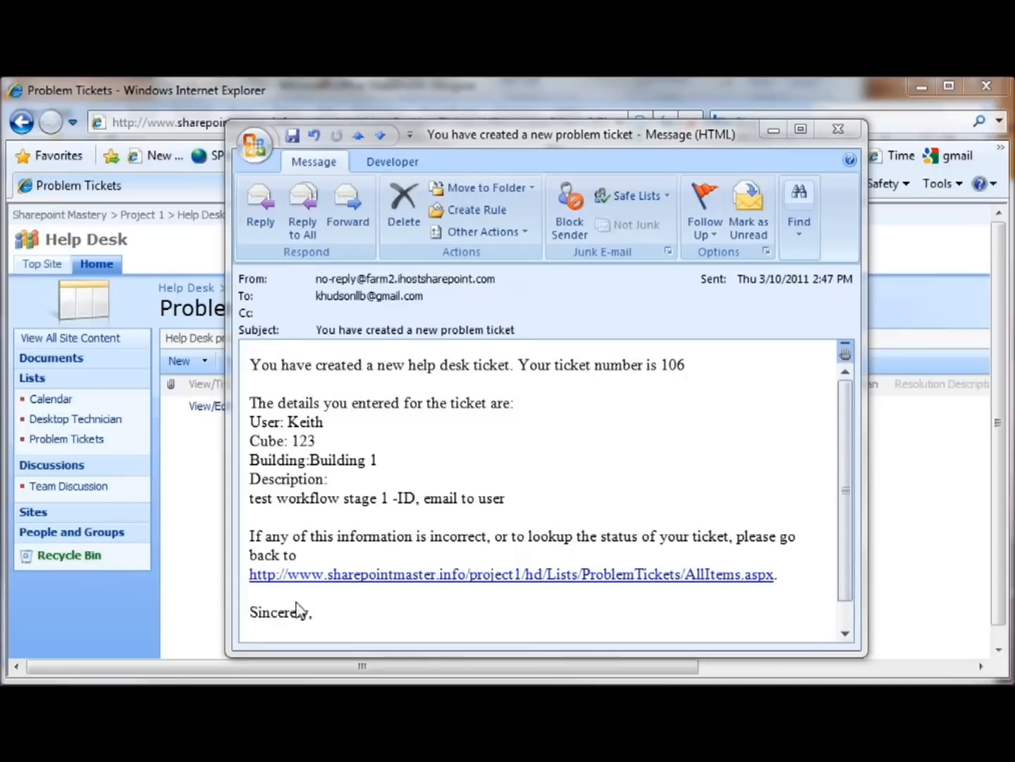
pyautogui.click(838, 130)
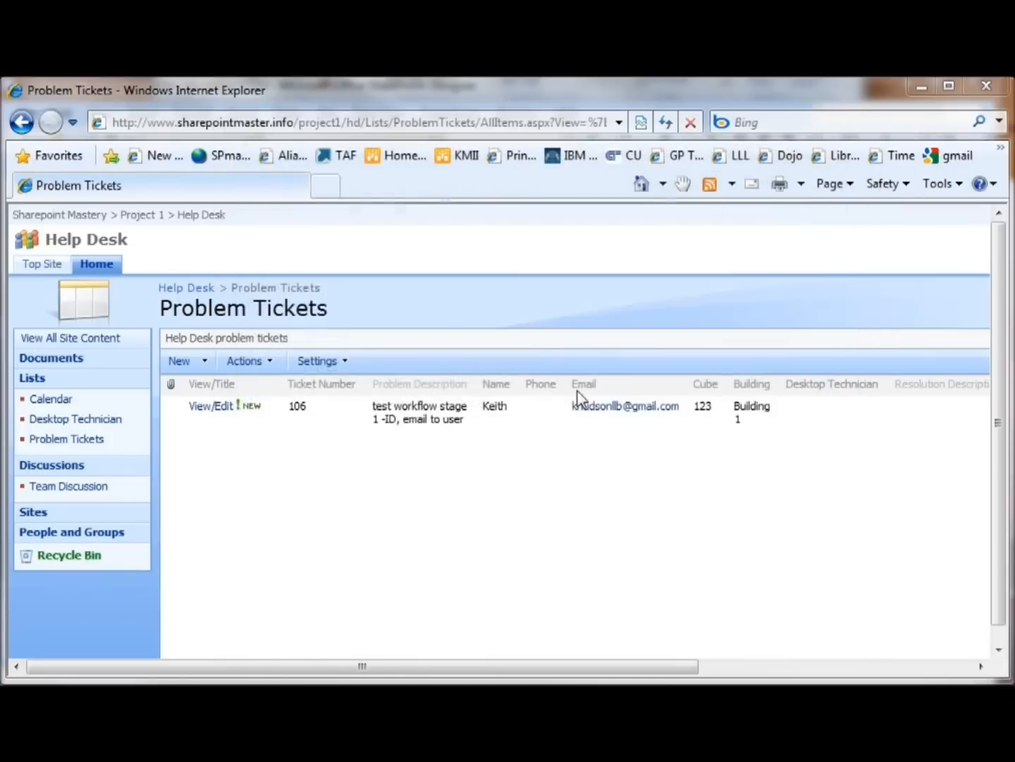